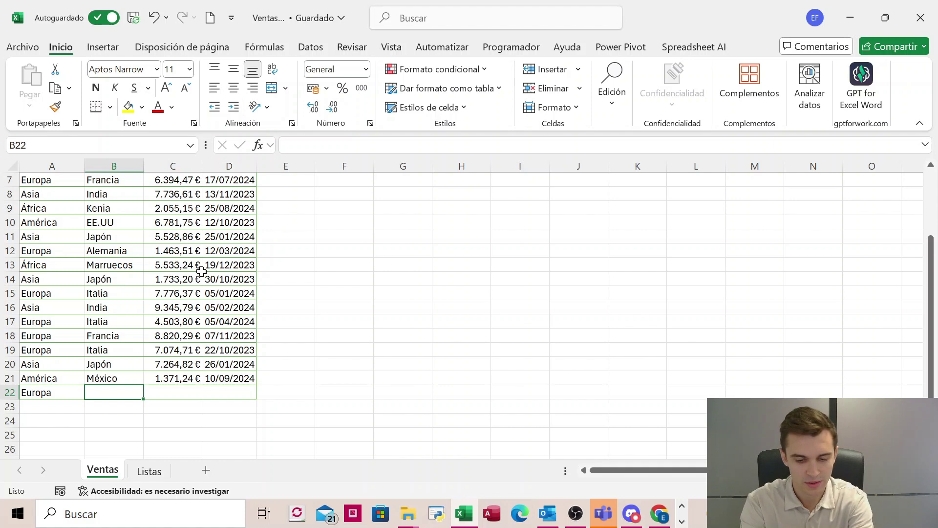
Enter Italia as the country in cell B22 of the sales table
{"action": "type", "text": "Ital"}
{"action": "key", "text": "BackSpace"}
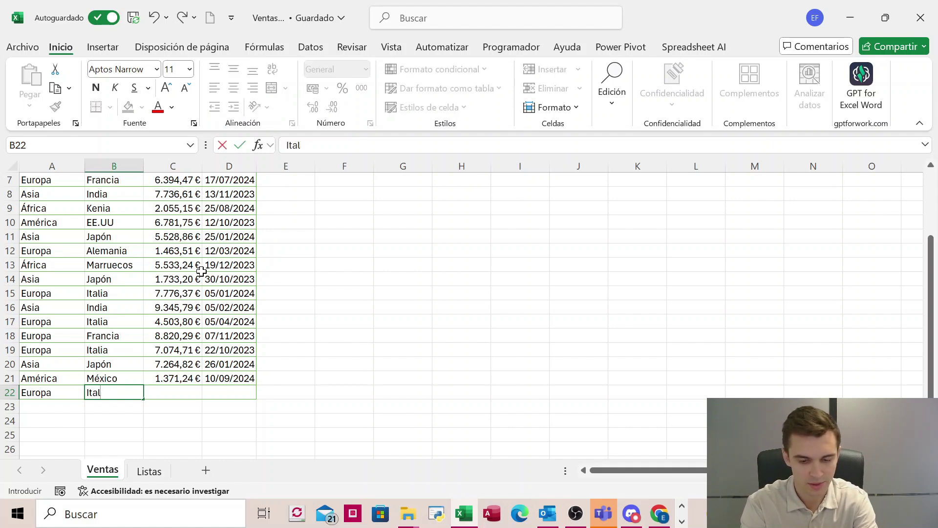
{"action": "type", "text": "ia"}
{"action": "key", "text": "Tab"}
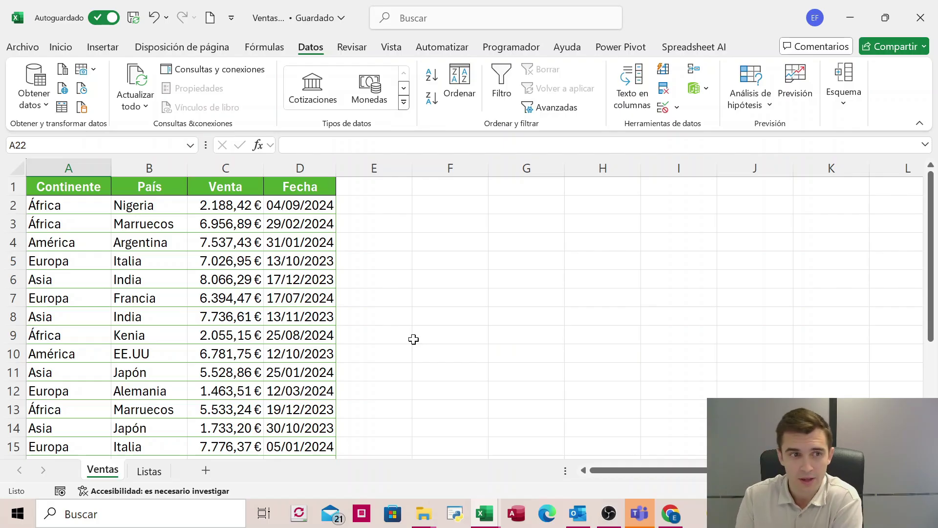
Examine the Ventas table down to its empty row 22 and the continents in A2:A5 of the Listas sheet
{"action": "scroll", "coordinate": [109, 239], "scroll_direction": "down", "scroll_amount": 2}
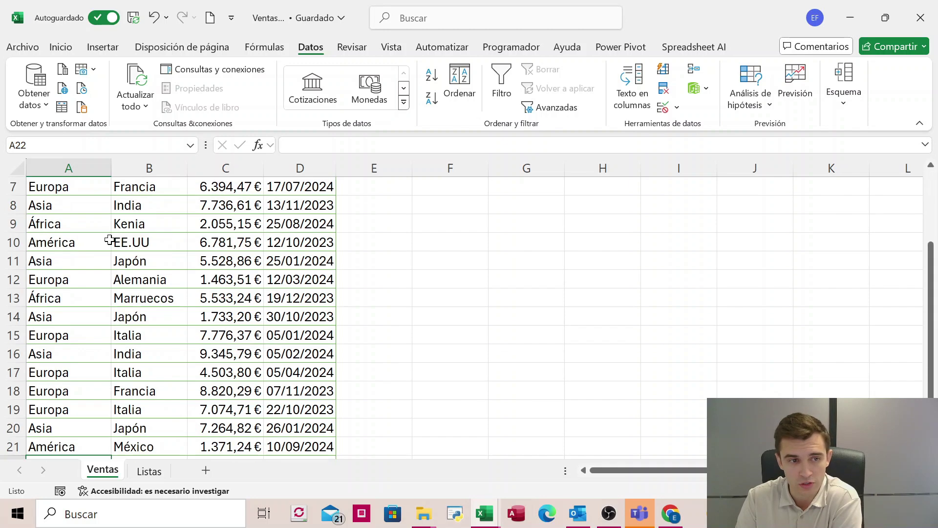
{"action": "scroll", "coordinate": [109, 240], "scroll_direction": "down", "scroll_amount": 2}
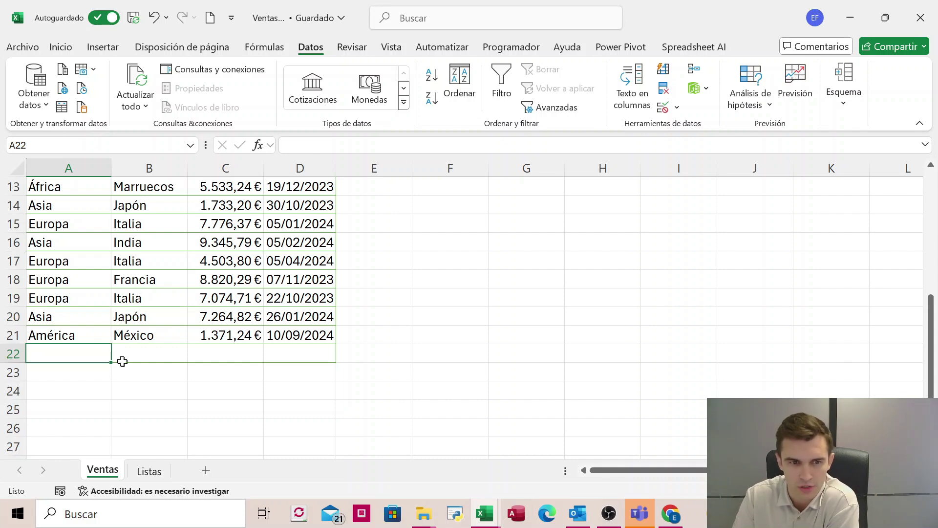
{"action": "left_click", "coordinate": [150, 471]}
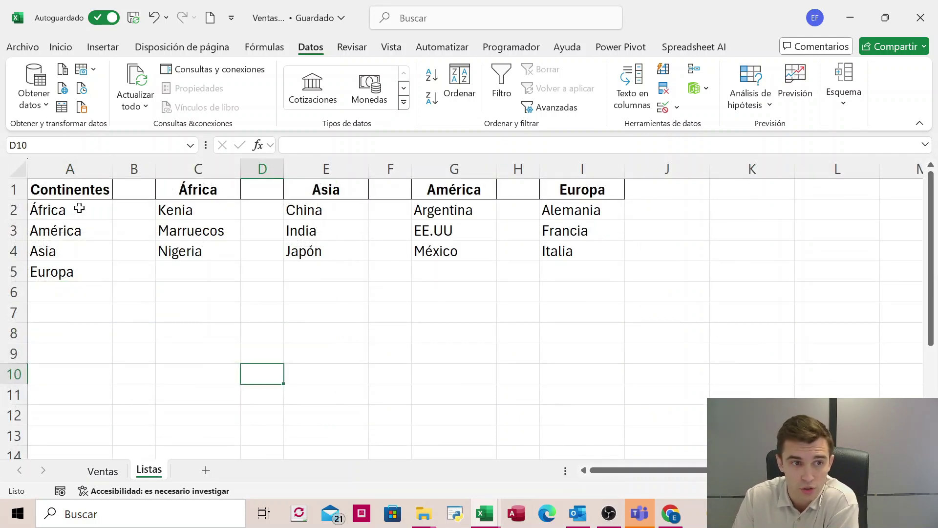
{"action": "left_click_drag", "start_coordinate": [77, 209], "coordinate": [71, 264]}
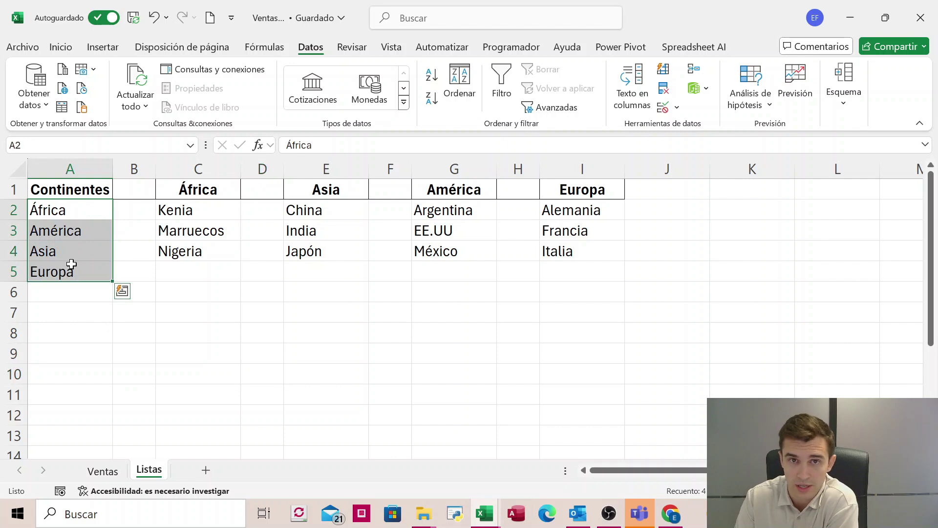
{"action": "left_click", "coordinate": [91, 213]}
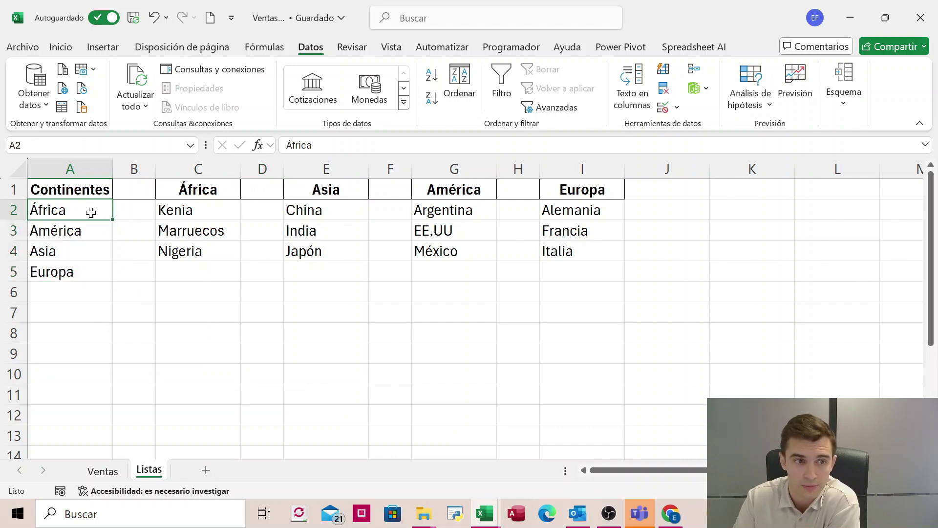
{"action": "left_click", "coordinate": [90, 230]}
{"action": "left_click", "coordinate": [80, 252]}
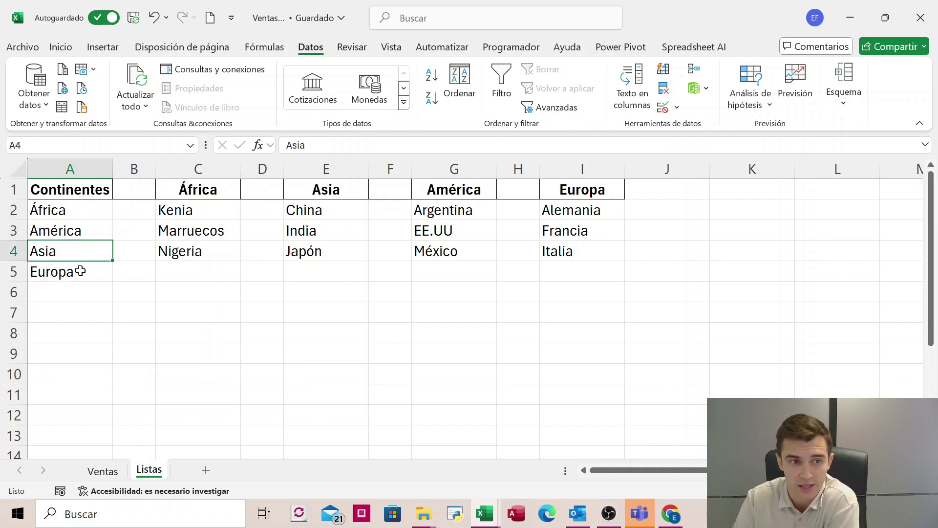
{"action": "left_click", "coordinate": [80, 271]}
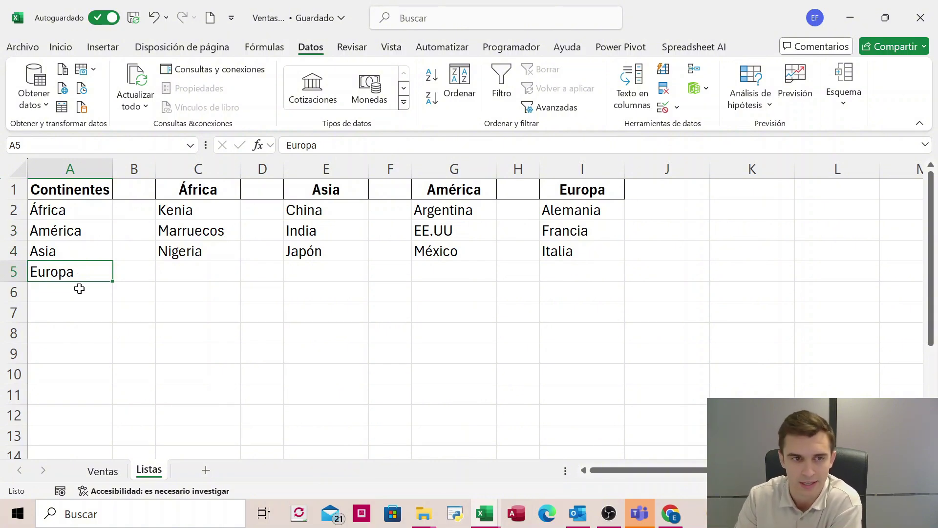
Start a data validation rule for cell A22 of the Ventas sheet that allows only a Lista
{"action": "left_click", "coordinate": [109, 472]}
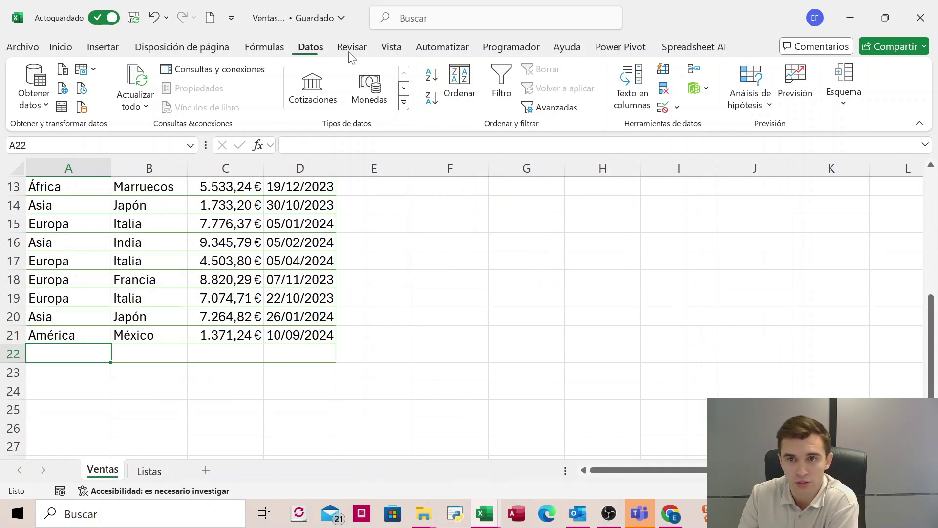
{"action": "left_click", "coordinate": [664, 108]}
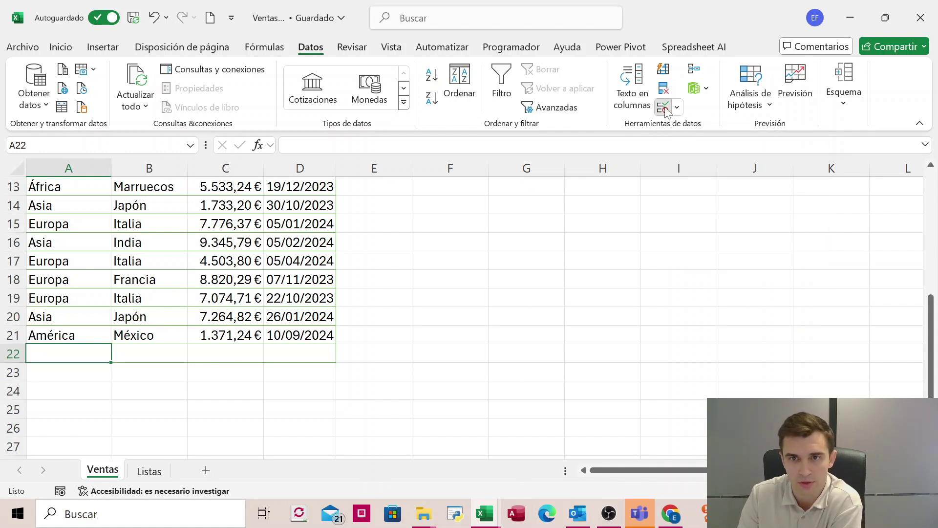
{"action": "left_click_drag", "start_coordinate": [668, 112], "coordinate": [477, 137]}
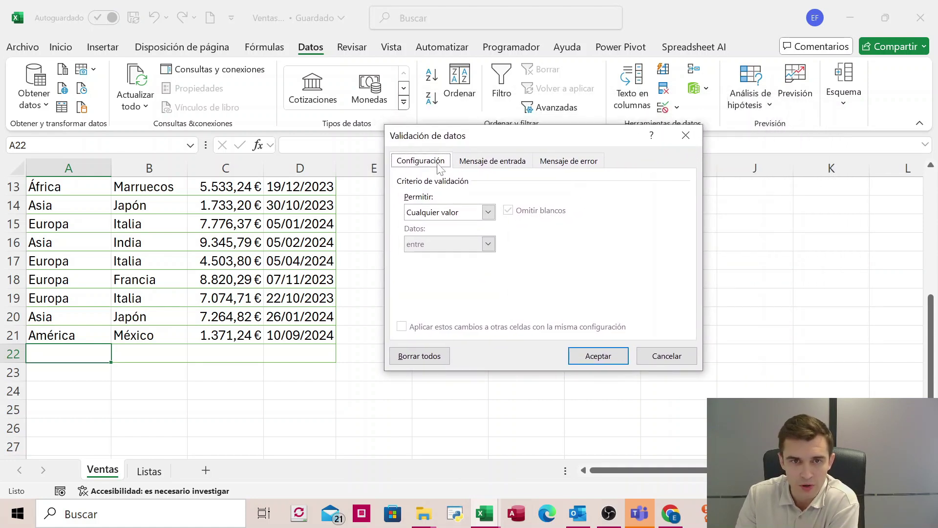
{"action": "left_click", "coordinate": [454, 213]}
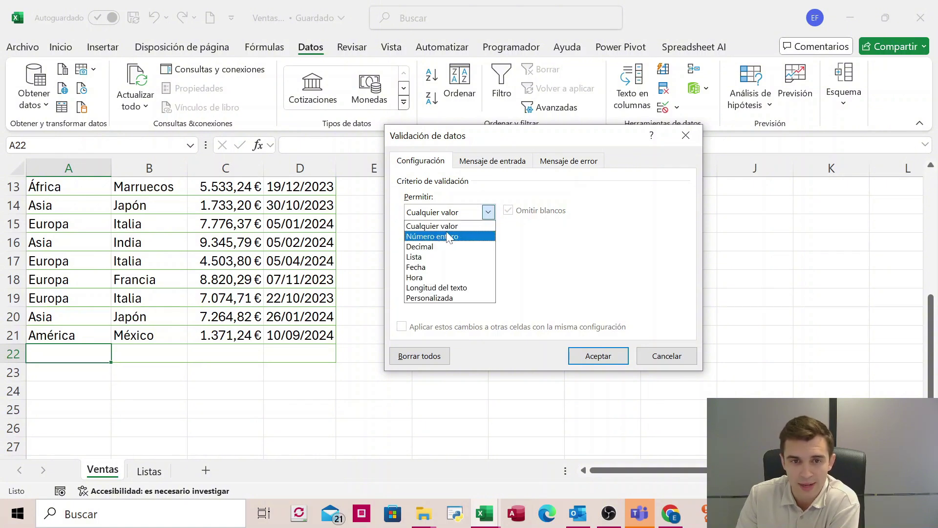
{"action": "left_click", "coordinate": [443, 257]}
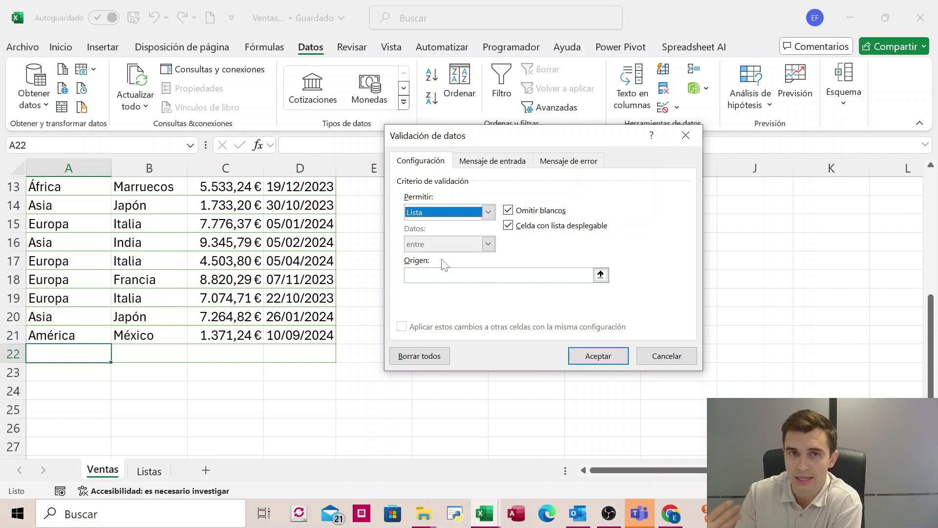
Set the validation list's source to the continents in =Listas!$A$2:$A$5
{"action": "left_click", "coordinate": [445, 275]}
{"action": "left_click_drag", "start_coordinate": [561, 142], "coordinate": [614, 126]}
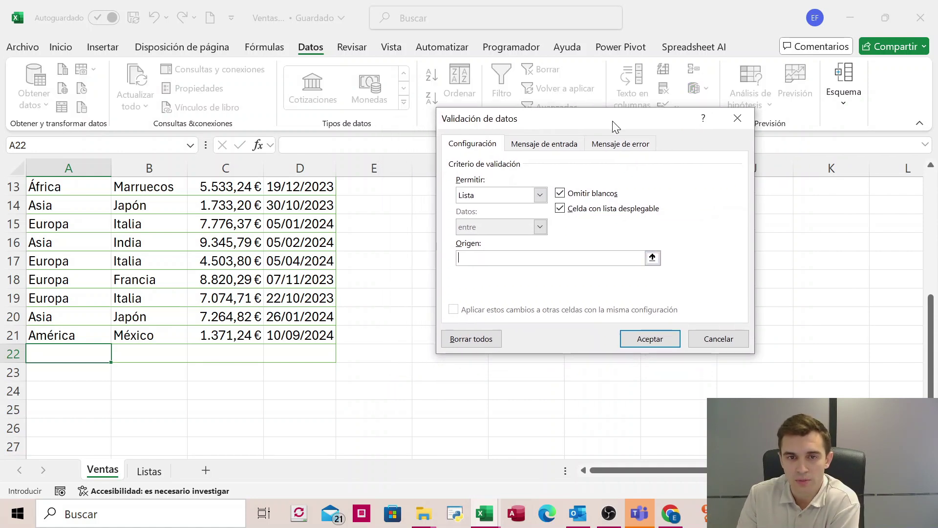
{"action": "left_click", "coordinate": [166, 467]}
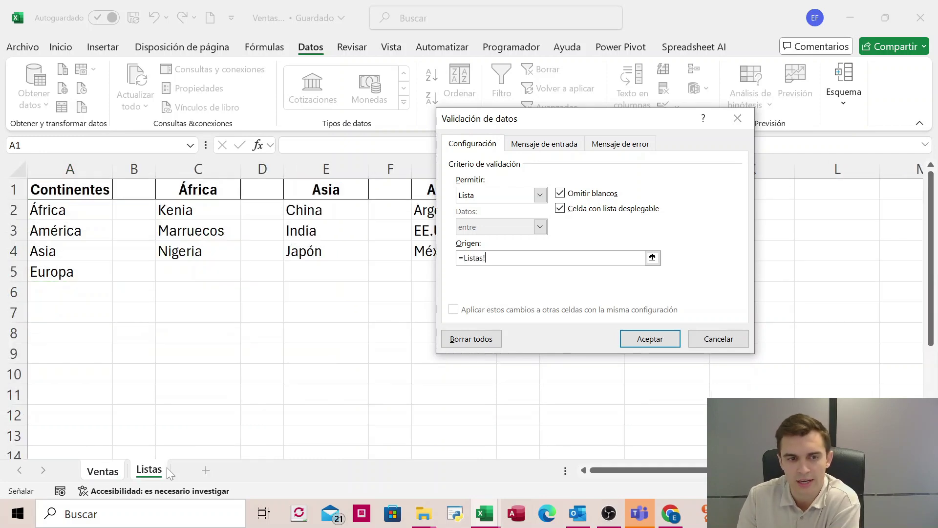
{"action": "left_click", "coordinate": [83, 211]}
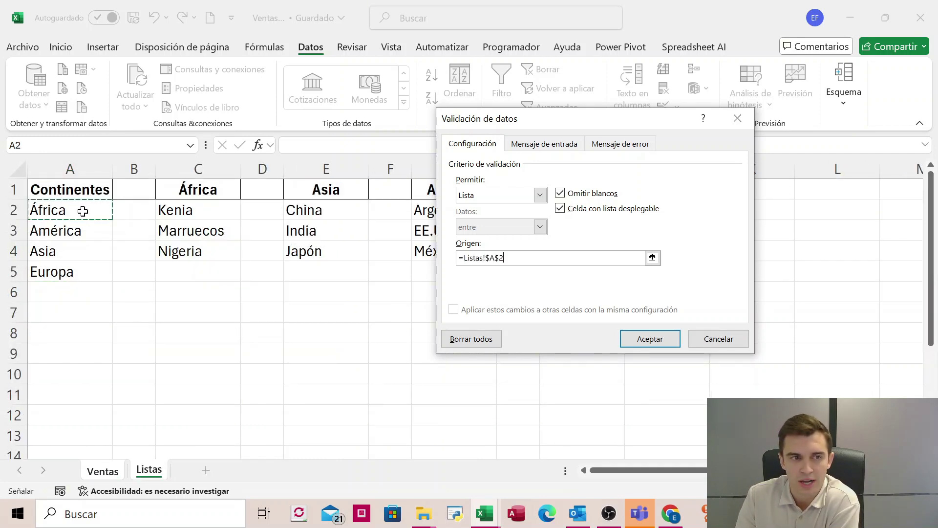
{"action": "key", "text": "shift+Down"}
{"action": "key", "text": "shift+Down"}
{"action": "key", "text": "shift+Down"}
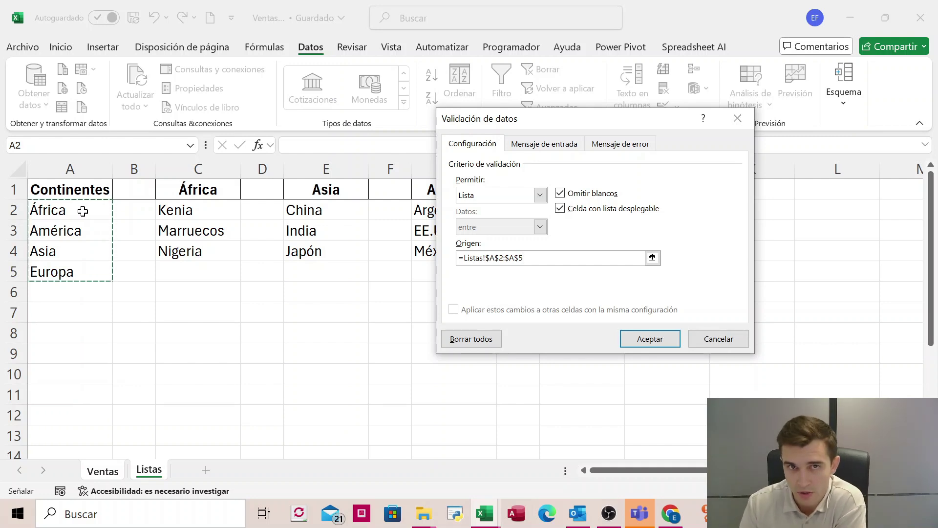
{"action": "left_click_drag", "start_coordinate": [535, 122], "coordinate": [515, 121]}
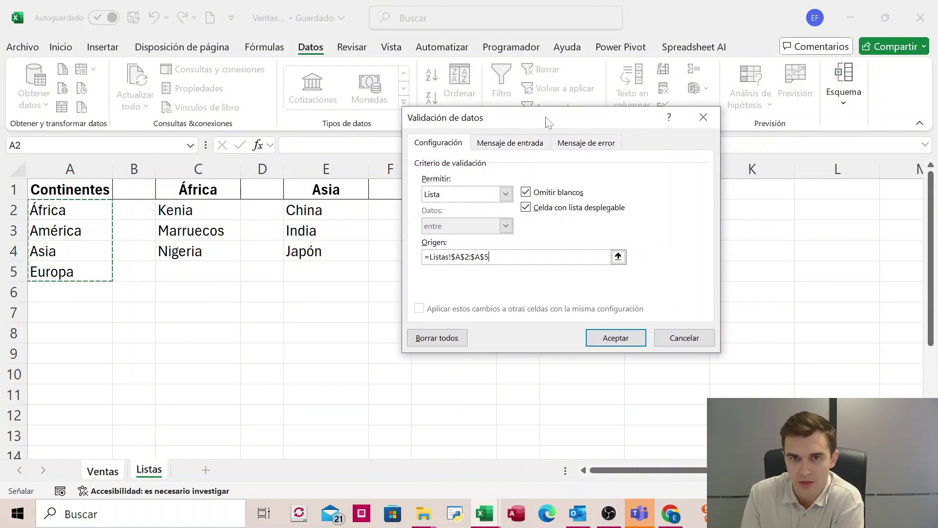
{"action": "left_click_drag", "start_coordinate": [546, 118], "coordinate": [534, 121]}
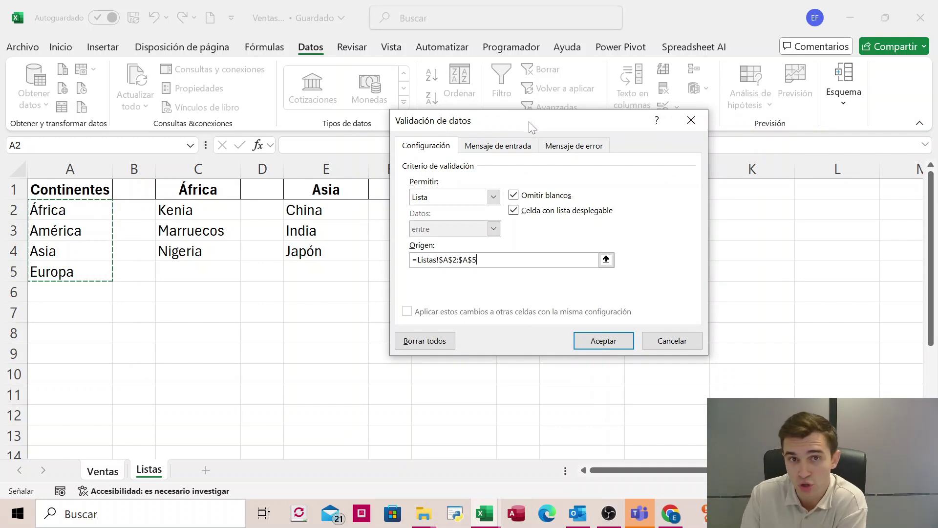
Give the validation an input message titled "Entrada" with the text "Entrar Continente"
{"action": "left_click", "coordinate": [524, 149]}
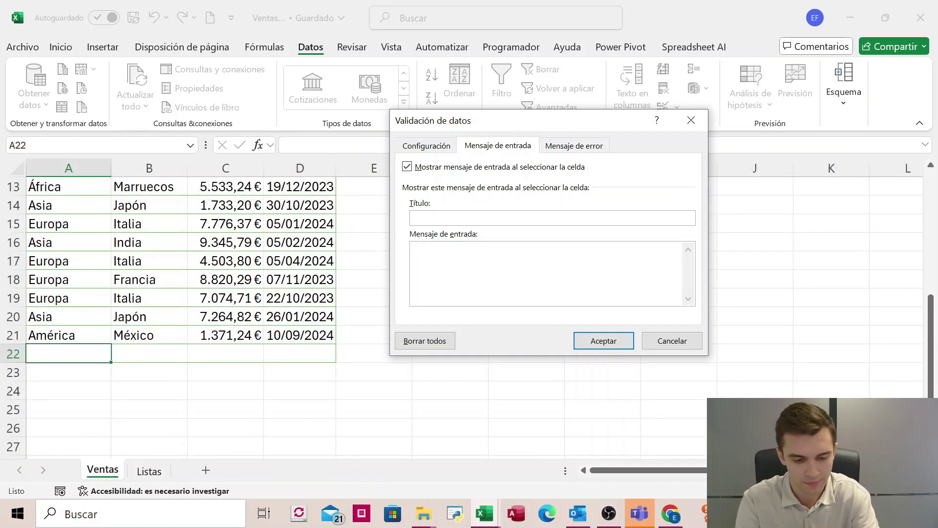
{"action": "type", "text": "Entrada"}
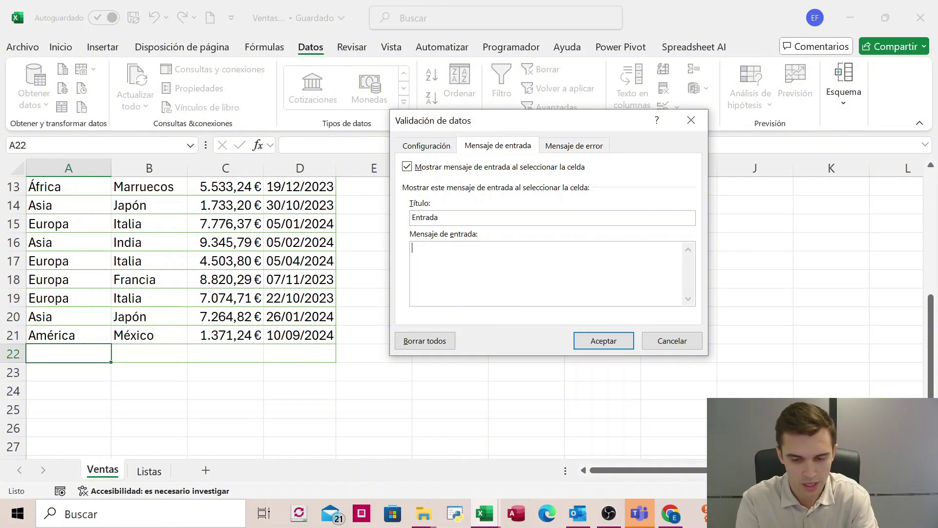
{"action": "type", "text": "Entrar Conti"}
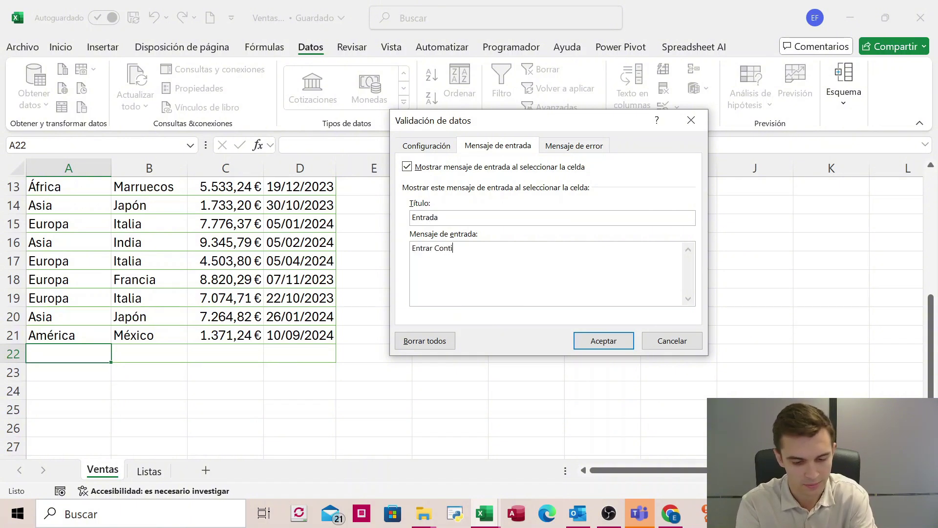
Add an error alert of style Alto titled "Error" with the message "Continente No Disponible" and apply the validation
{"action": "left_click", "coordinate": [586, 146]}
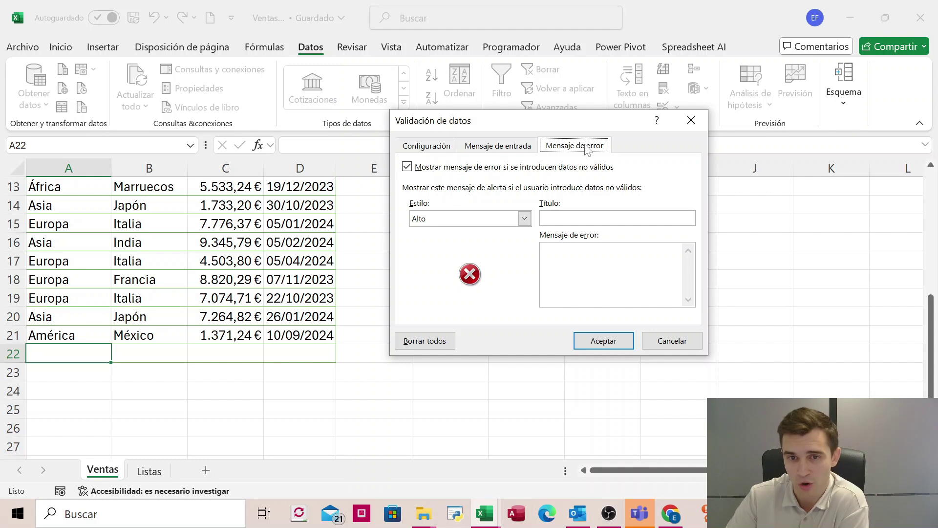
{"action": "left_click", "coordinate": [525, 221]}
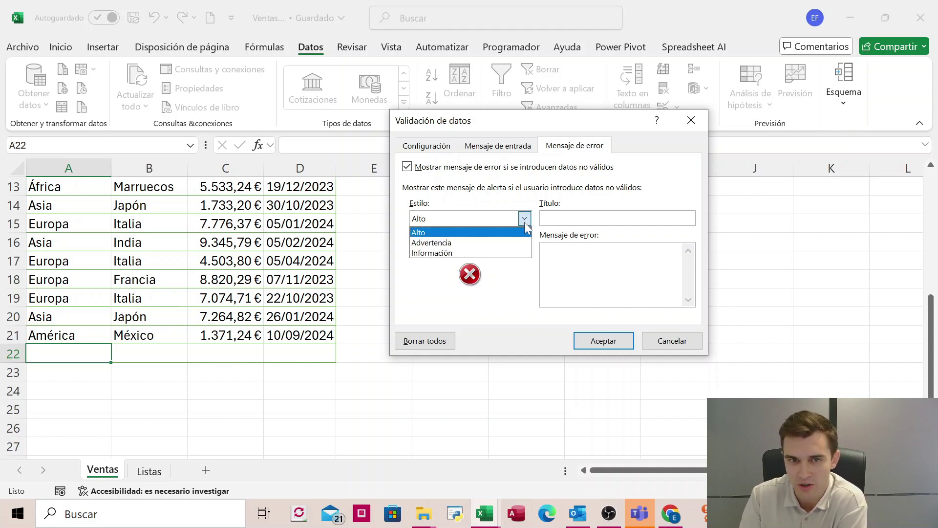
{"action": "left_click", "coordinate": [502, 243]}
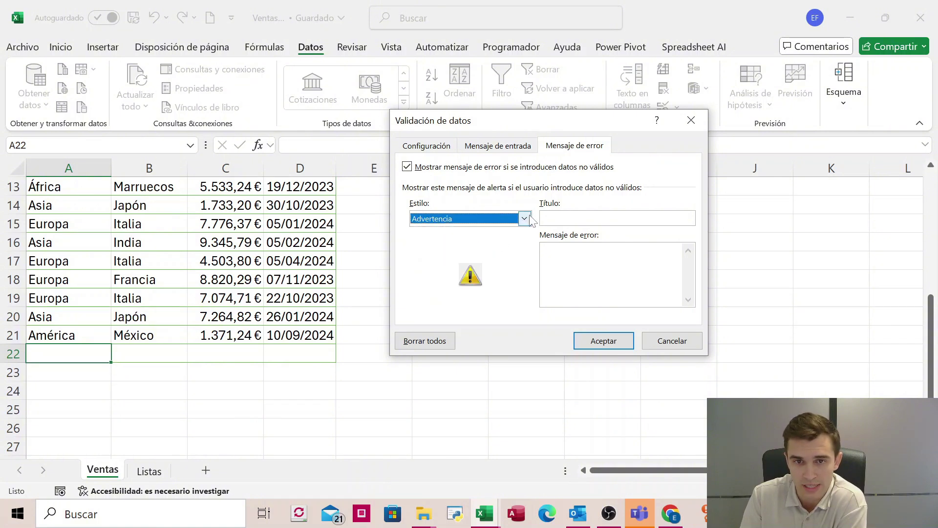
{"action": "left_click", "coordinate": [525, 219]}
{"action": "left_click", "coordinate": [491, 233]}
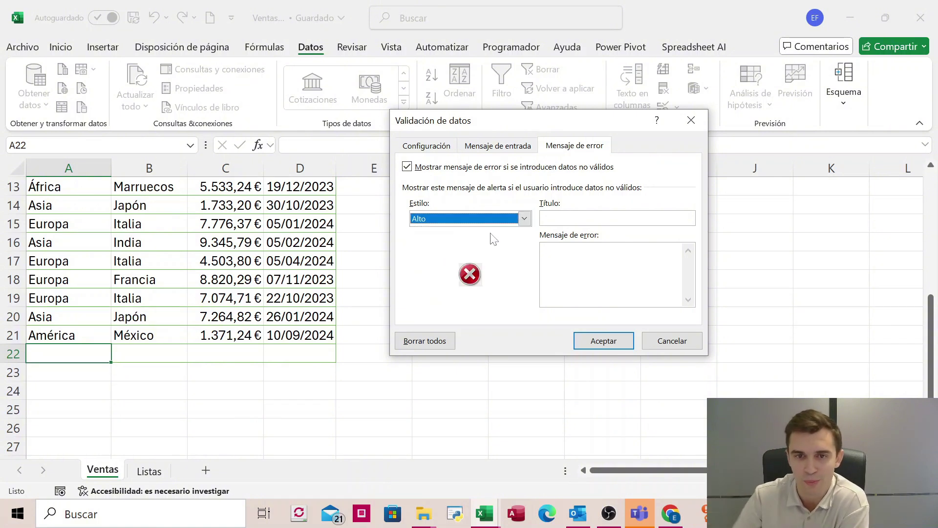
{"action": "left_click", "coordinate": [555, 221]}
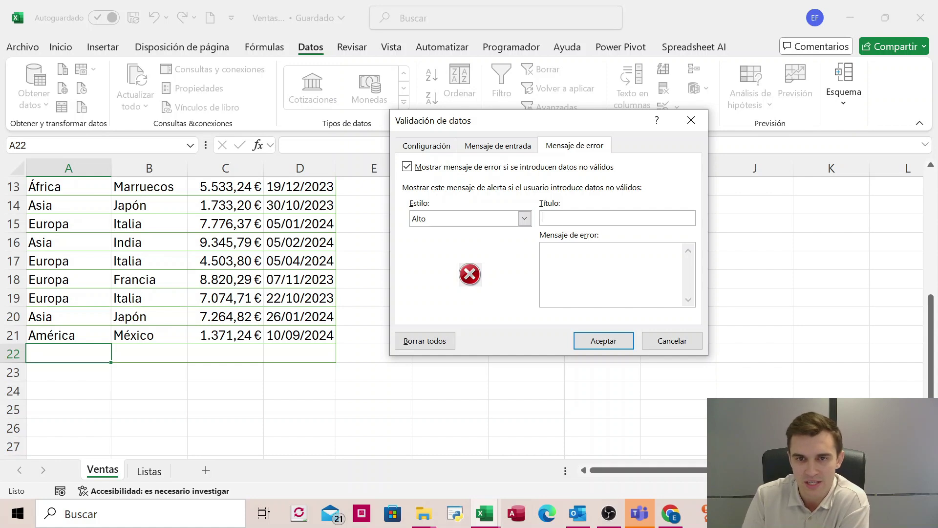
{"action": "type", "text": "E"}
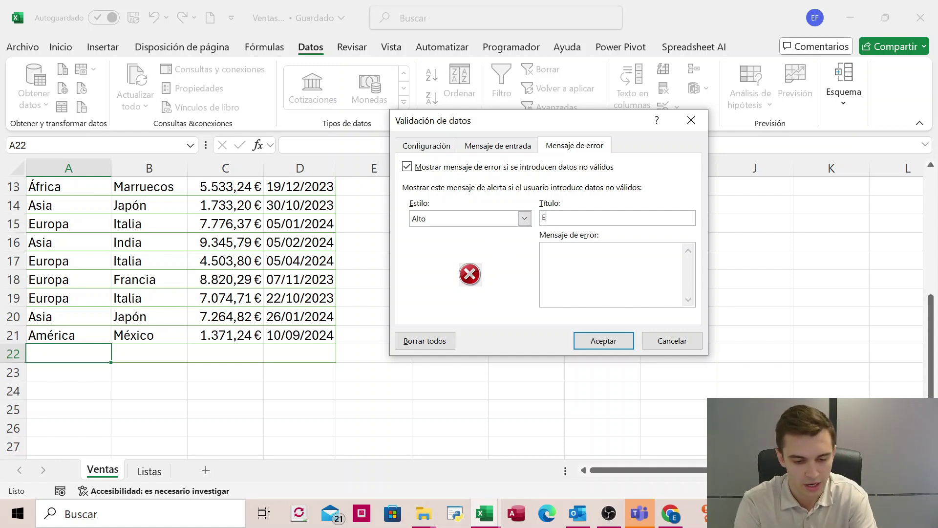
{"action": "type", "text": "rrorC"}
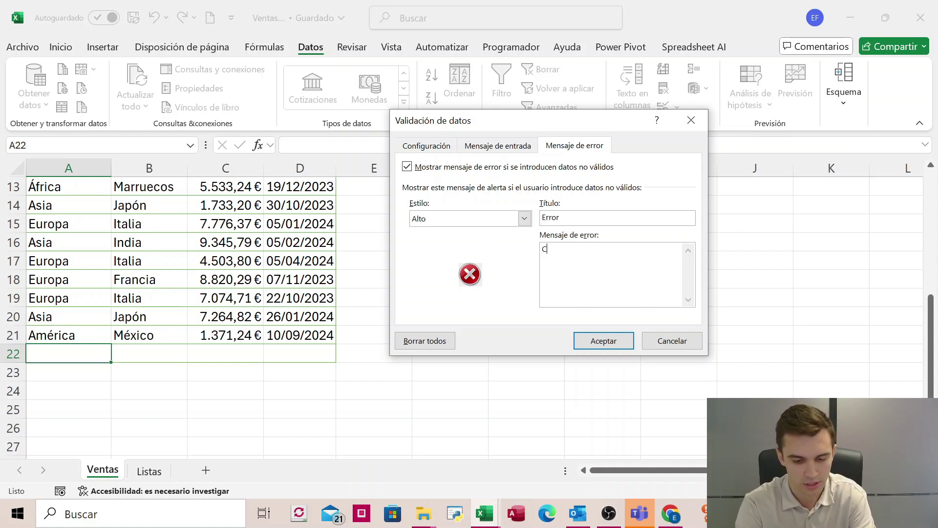
{"action": "type", "text": "ontinente No Disponible"}
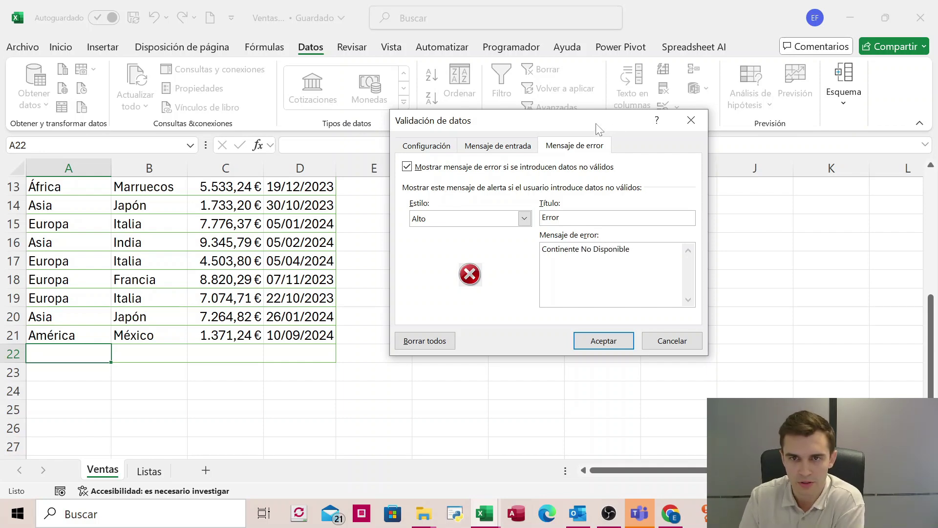
{"action": "left_click_drag", "start_coordinate": [606, 128], "coordinate": [678, 126]}
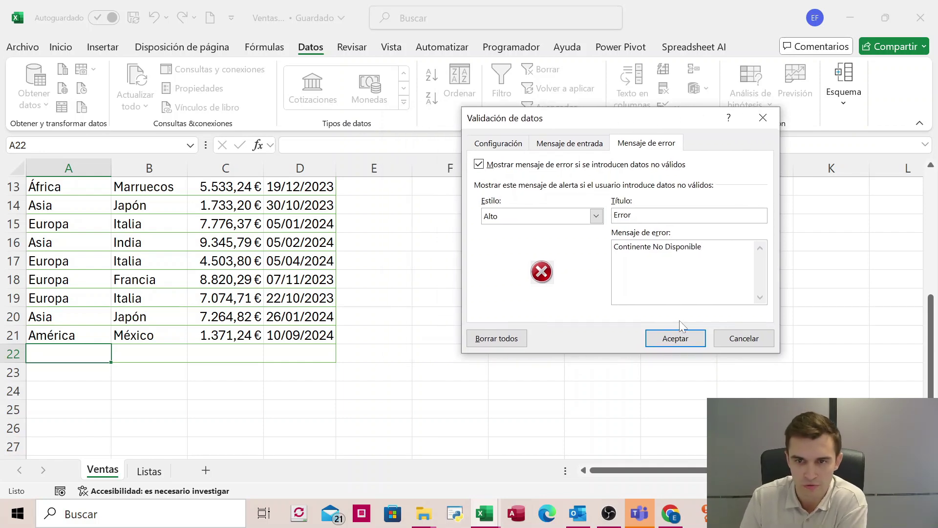
{"action": "left_click", "coordinate": [675, 337]}
Check the input message and the list of continents offered by the validation in cell A22
{"action": "left_click", "coordinate": [180, 355]}
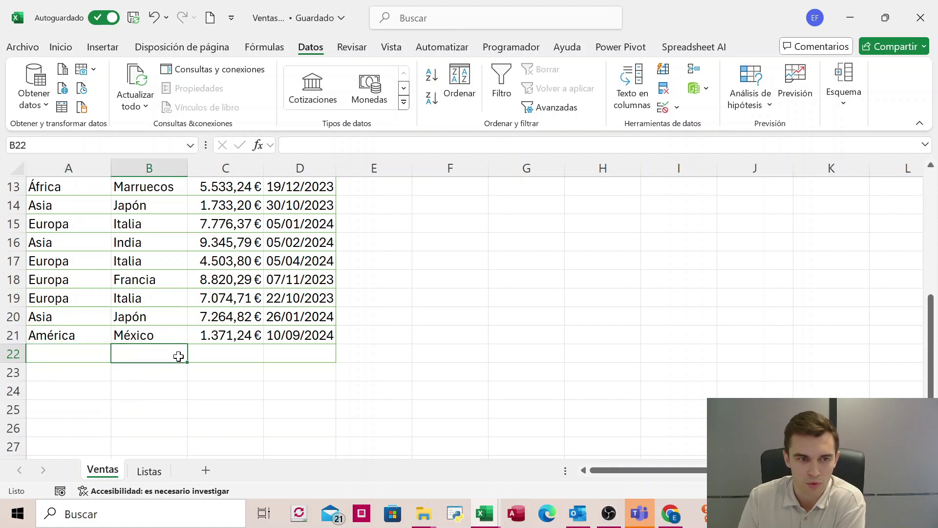
{"action": "left_click", "coordinate": [84, 352]}
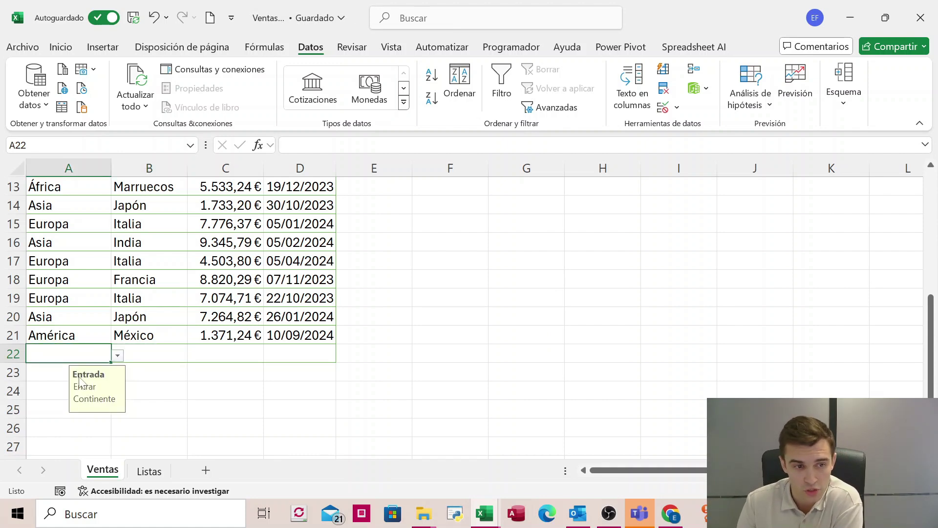
{"action": "left_click", "coordinate": [118, 356]}
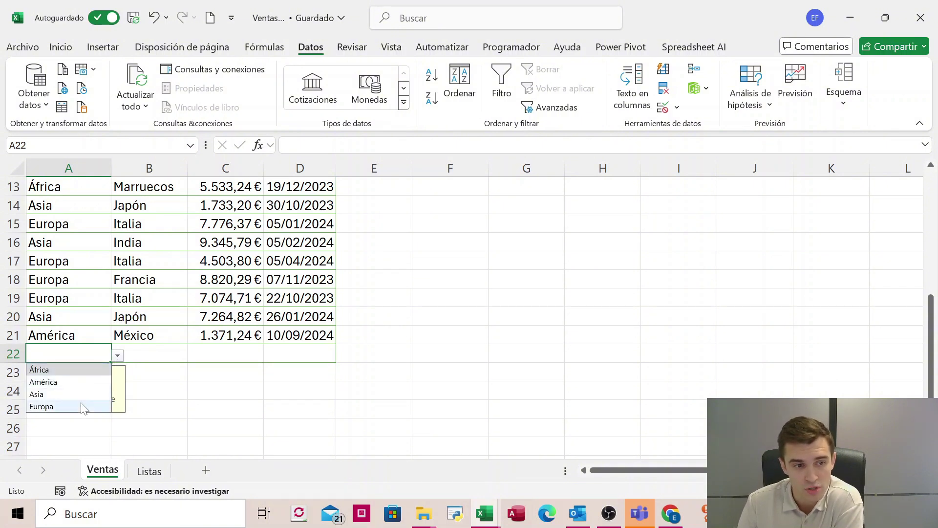
{"action": "left_click", "coordinate": [107, 351]}
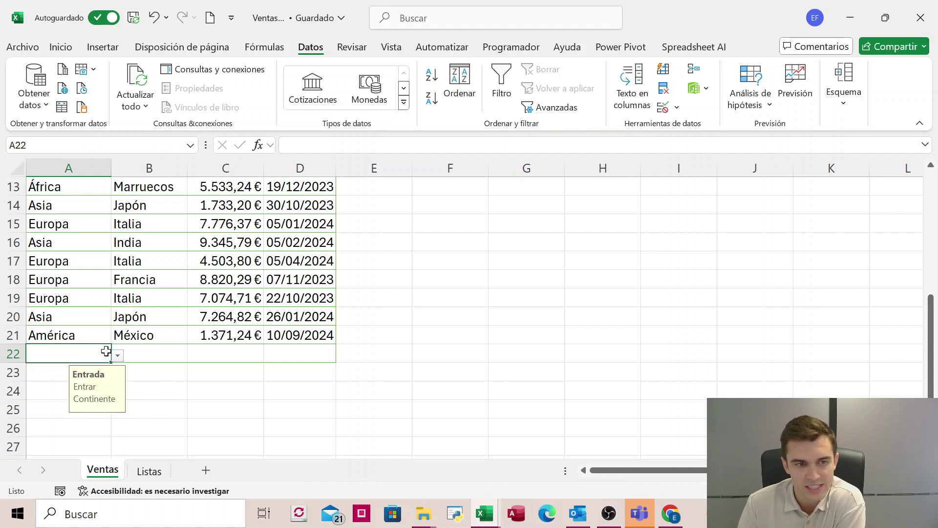
{"action": "left_click", "coordinate": [154, 374]}
Try to enter Oceanía in the validated cell A22 to test the error alert
{"action": "left_click", "coordinate": [86, 358]}
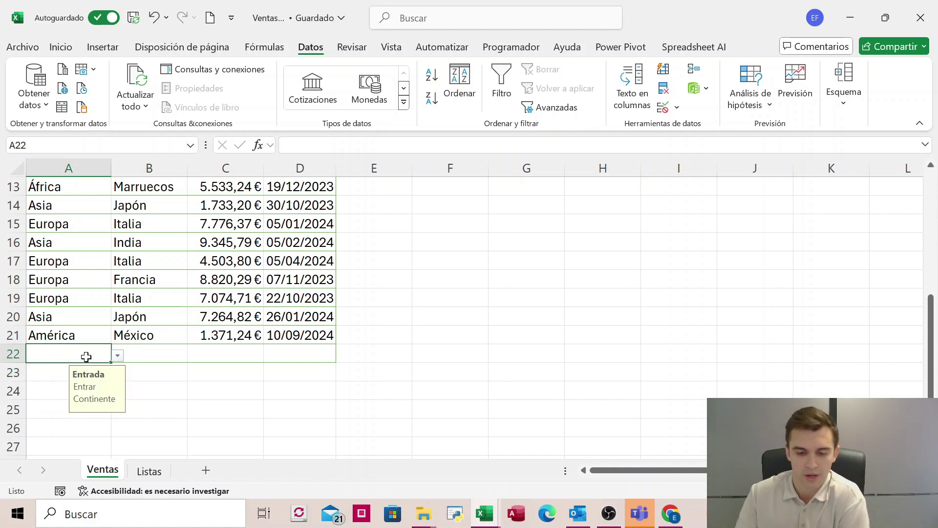
{"action": "type", "text": "Oceanía"}
{"action": "key", "text": "Return"}
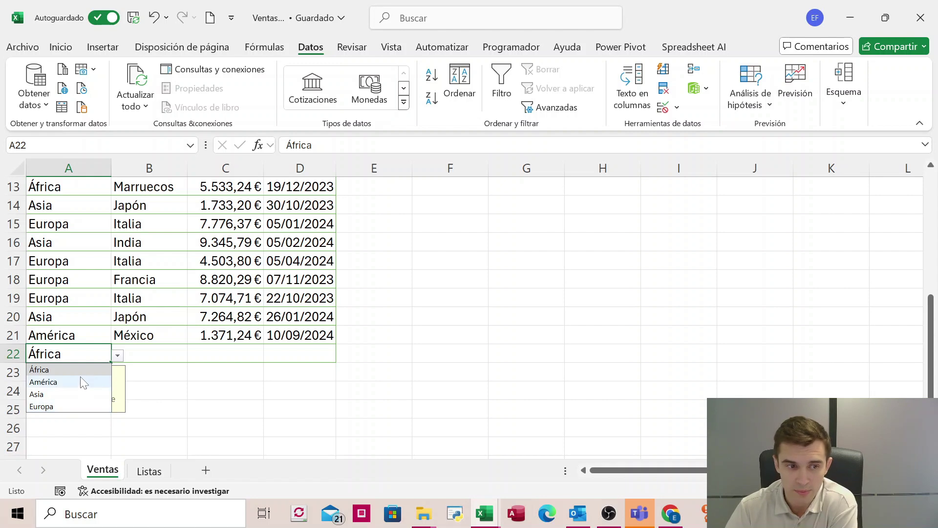
Sort the continents on the Listas sheet in descending order and check the order in the drop-down of Ventas cell A22
{"action": "left_click", "coordinate": [149, 471]}
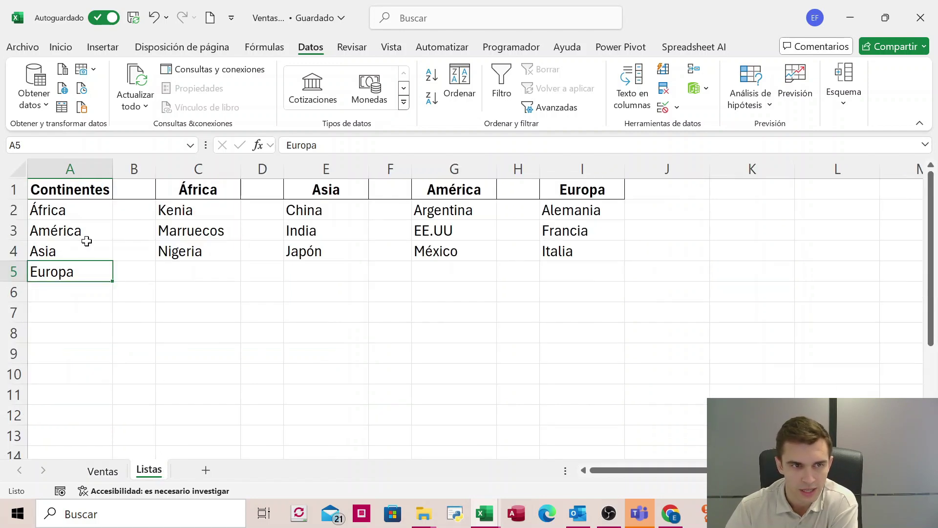
{"action": "left_click", "coordinate": [432, 99]}
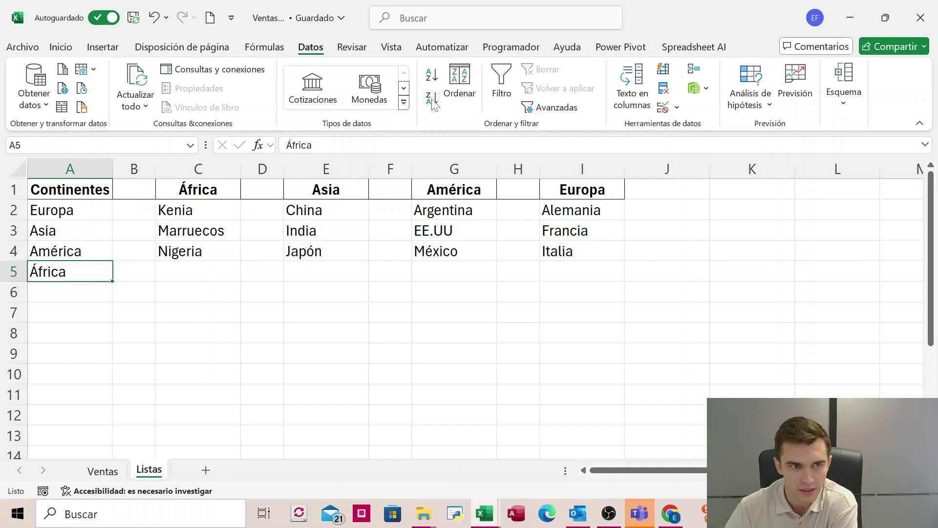
{"action": "left_click", "coordinate": [103, 471]}
{"action": "left_click", "coordinate": [118, 355]}
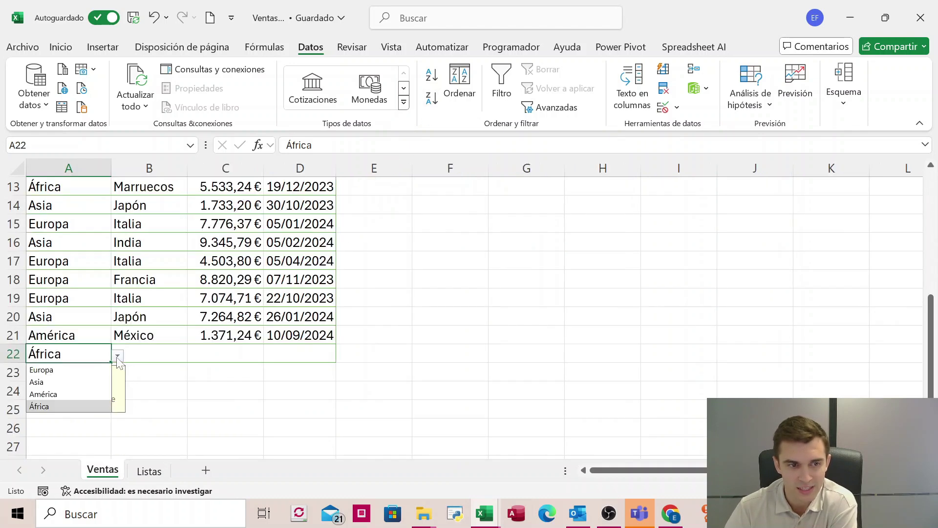
{"action": "left_click", "coordinate": [157, 373]}
Filter the drop-down of cell A22 with the letter "a" and choose América
{"action": "left_click", "coordinate": [87, 353]}
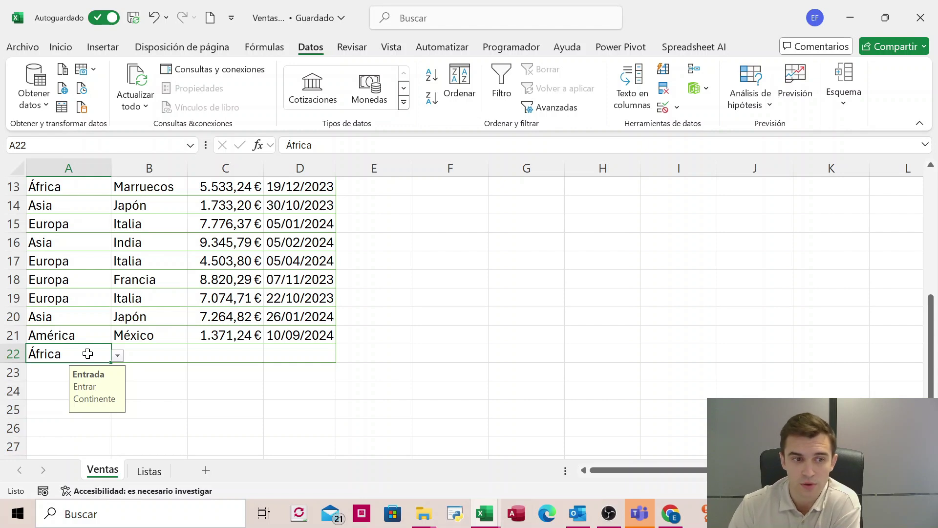
{"action": "left_click", "coordinate": [117, 355]}
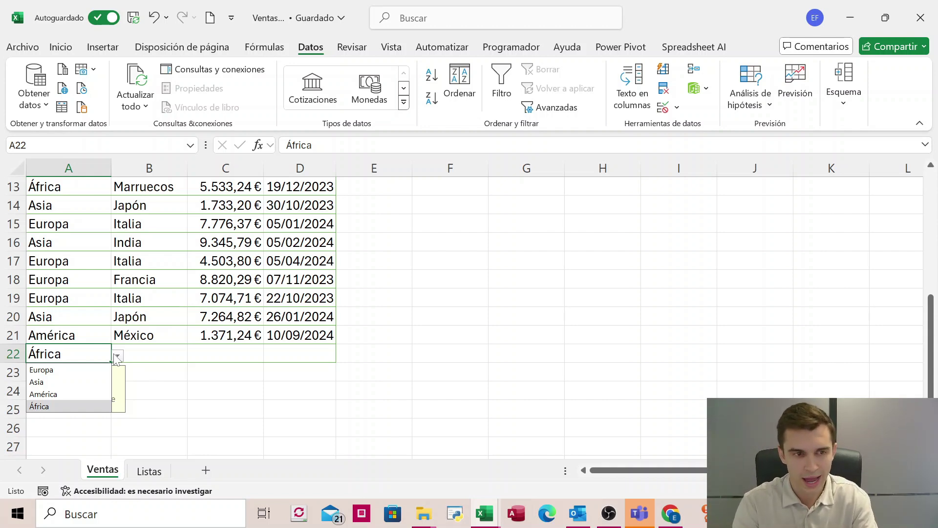
{"action": "type", "text": "a"}
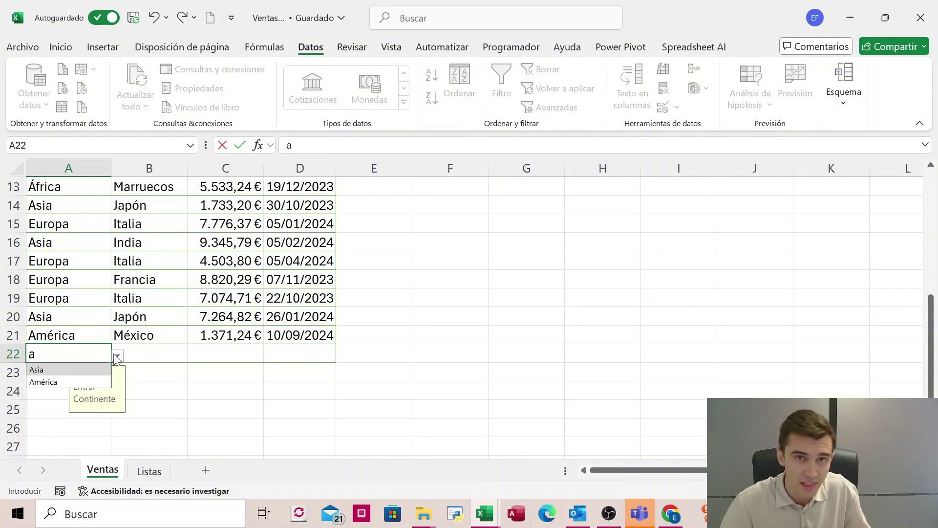
{"action": "left_click", "coordinate": [43, 381]}
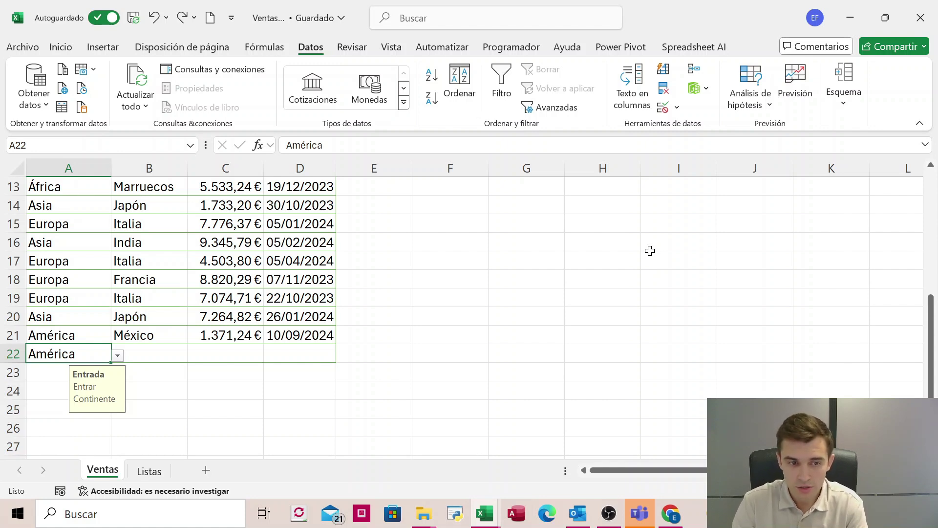
Add Oceanía in cell A6 of the Listas sheet and check whether the drop-down of Ventas cell A22 offers it
{"action": "left_click", "coordinate": [149, 470]}
{"action": "left_click", "coordinate": [88, 295]}
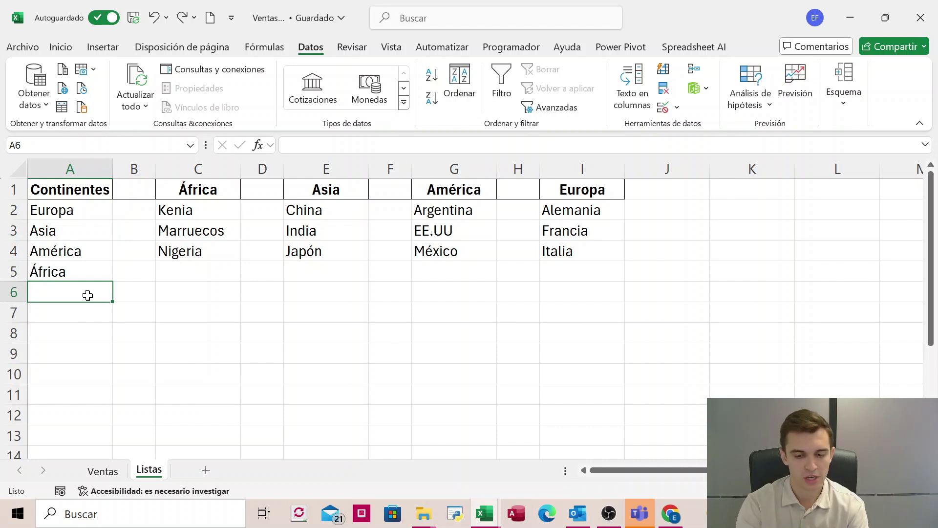
{"action": "type", "text": "Oceanía"}
{"action": "key", "text": "Return"}
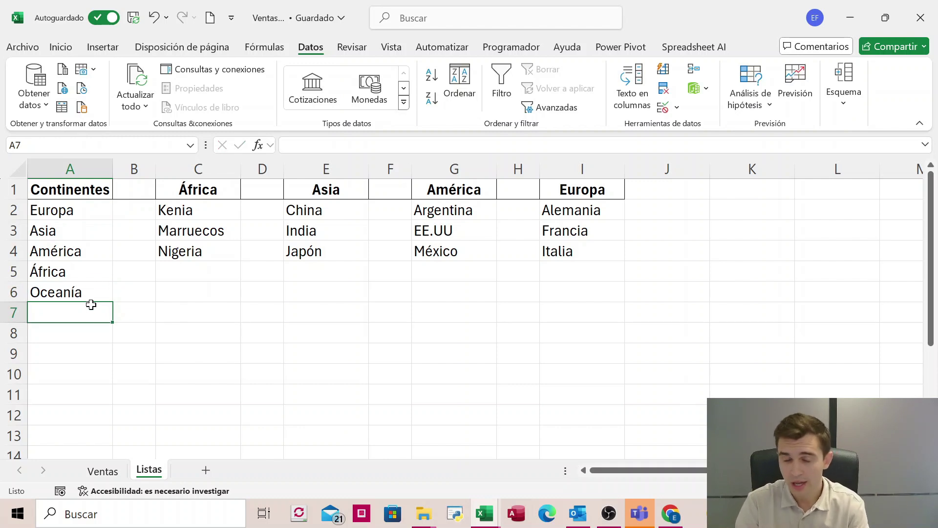
{"action": "left_click", "coordinate": [102, 471]}
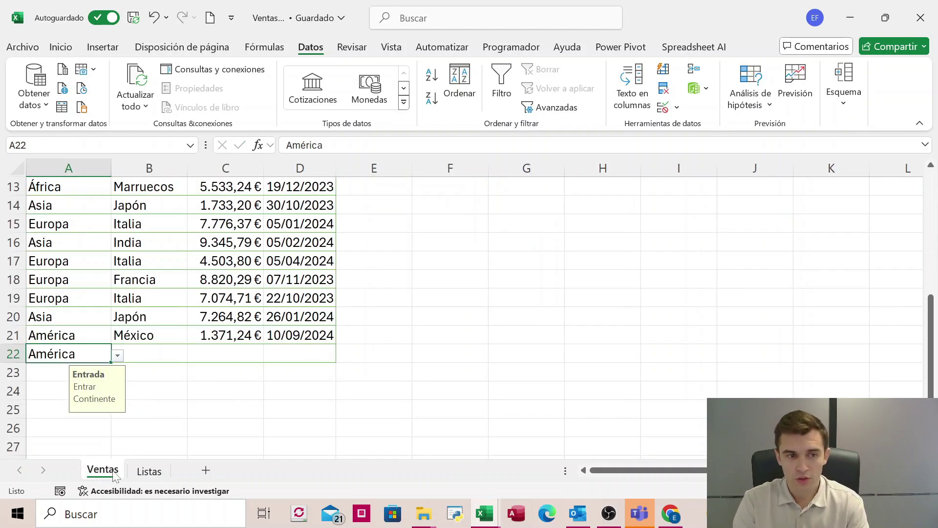
{"action": "left_click", "coordinate": [118, 356]}
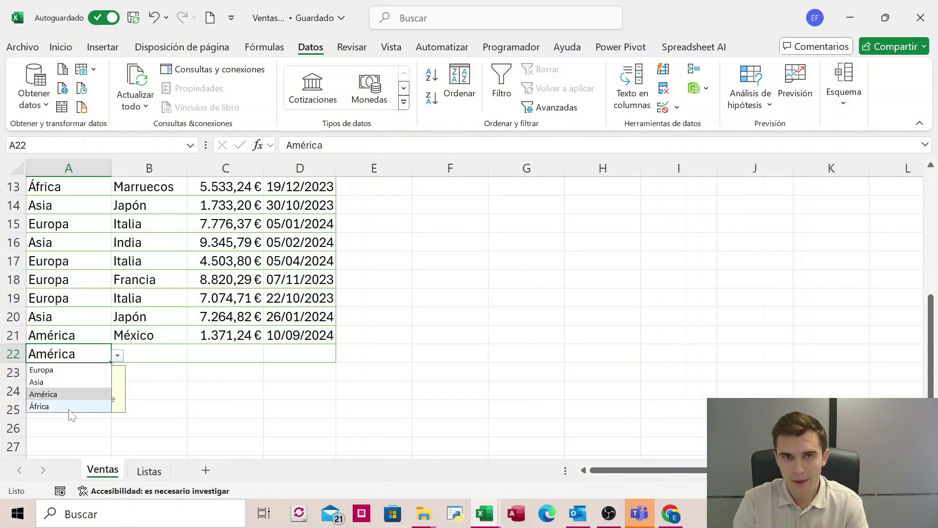
Insert a cell at A3 of the Listas sheet, shifting the cells down, and enter Oceanía in it
{"action": "left_click", "coordinate": [146, 472]}
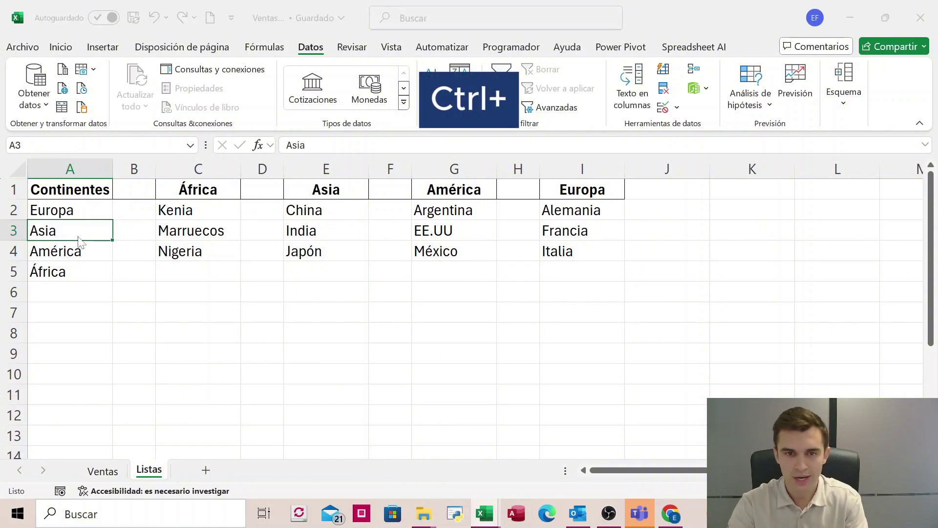
{"action": "key", "text": "ctrl+plus"}
{"action": "left_click", "coordinate": [592, 260]}
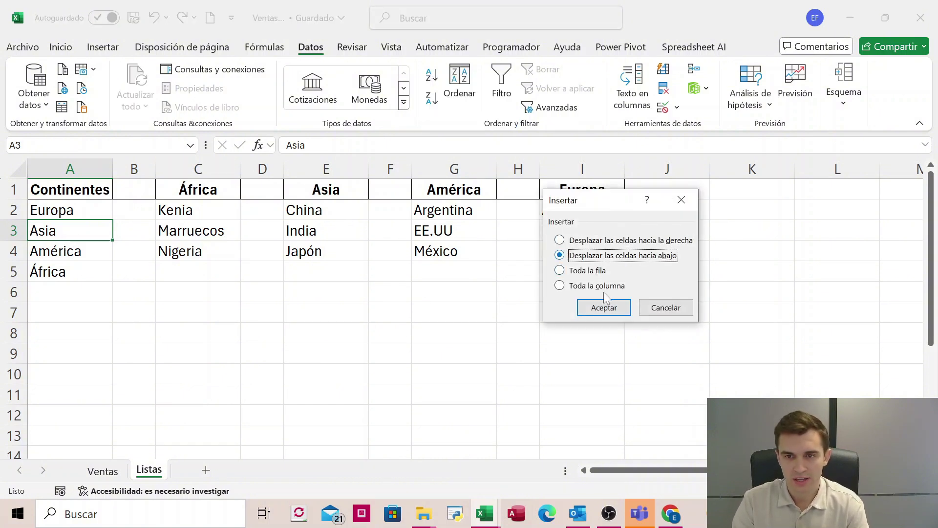
{"action": "left_click", "coordinate": [622, 310]}
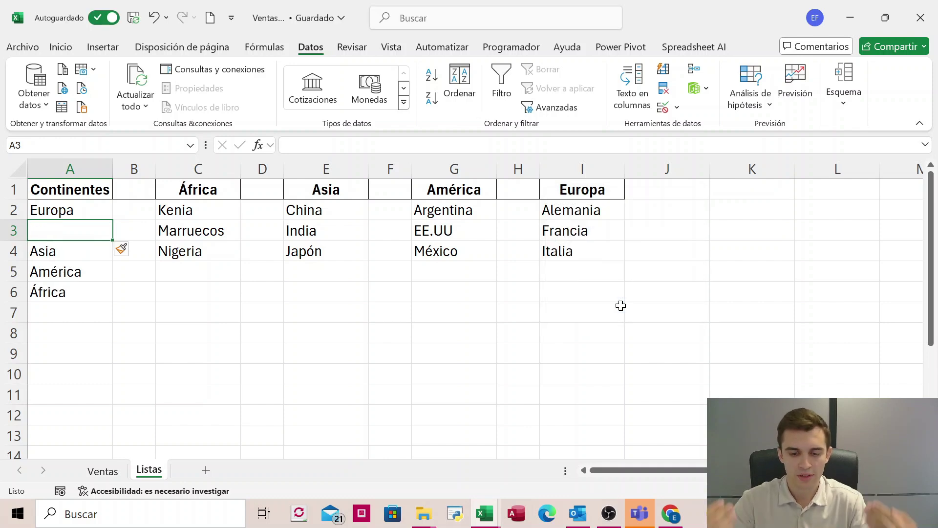
{"action": "type", "text": "Oce"}
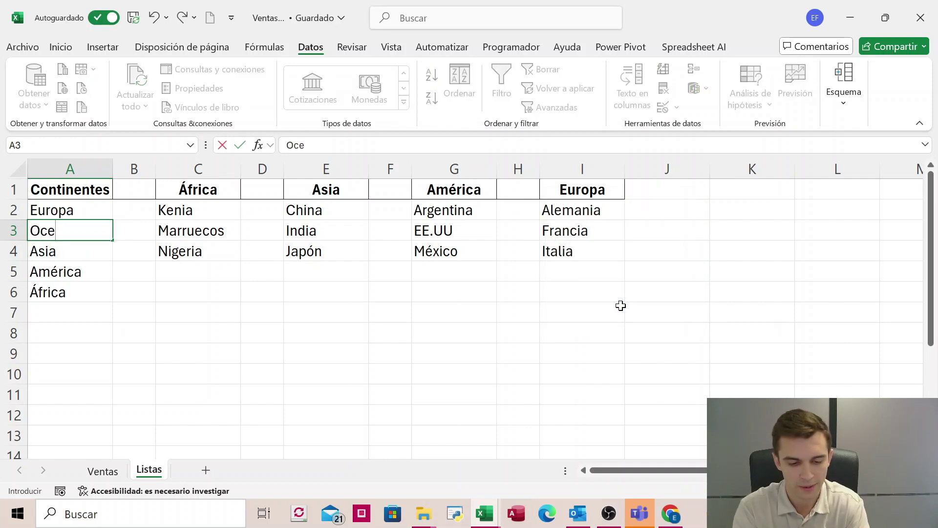
{"action": "type", "text": "anía"}
{"action": "key", "text": "Return"}
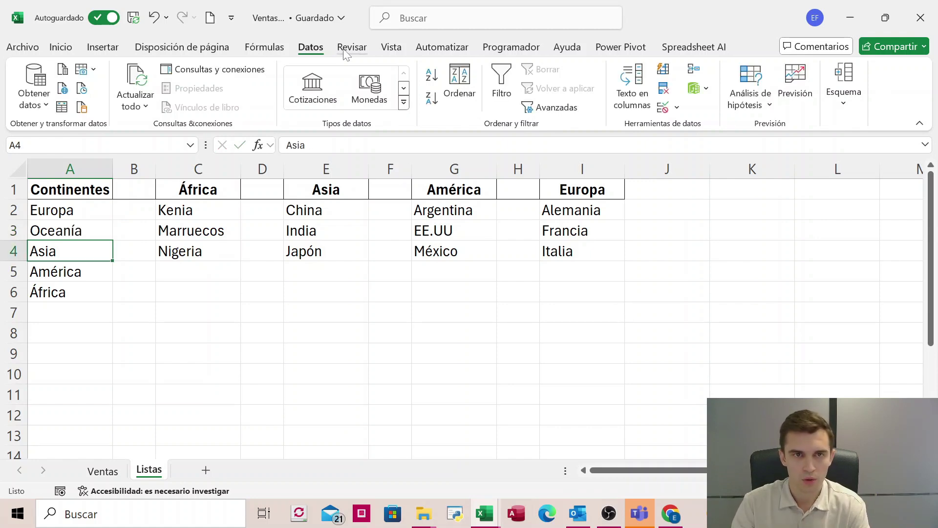
Sort the Listas continents in ascending order and check the drop-down of Ventas cell A22
{"action": "left_click", "coordinate": [432, 74]}
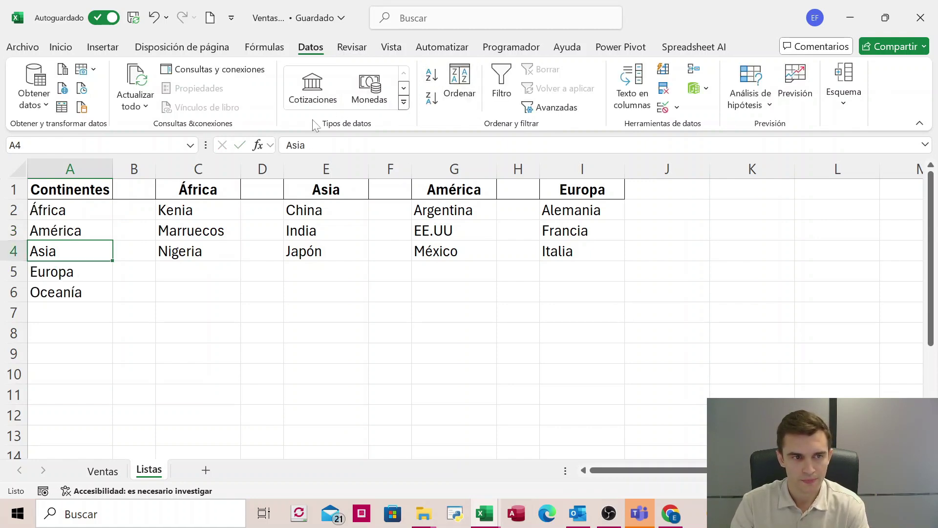
{"action": "left_click", "coordinate": [102, 471]}
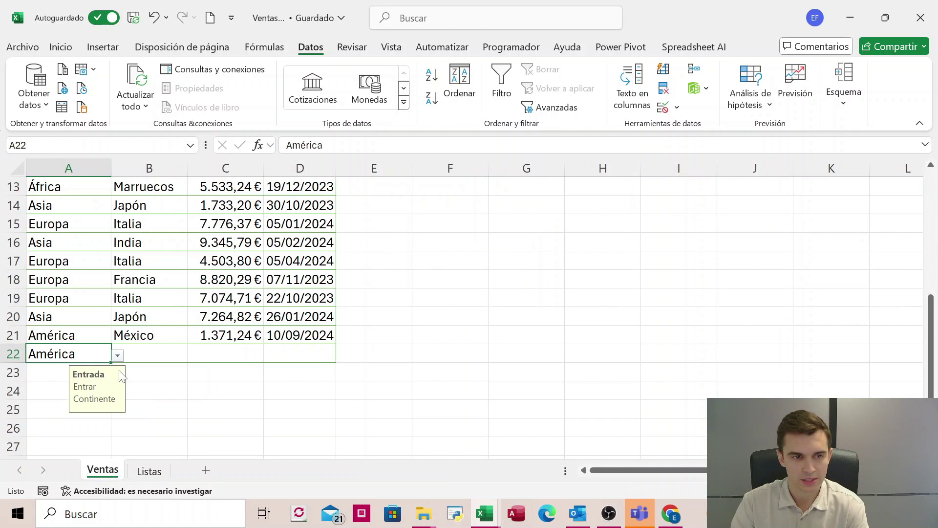
{"action": "left_click", "coordinate": [119, 355]}
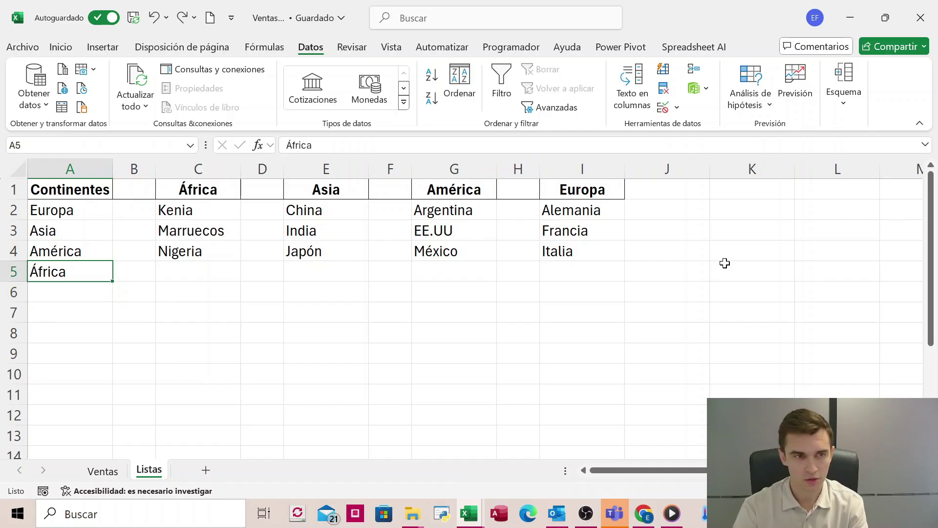
Convert the continents range $A$1:$A$5 on the Listas sheet into a table with headers
{"action": "key", "text": "Up"}
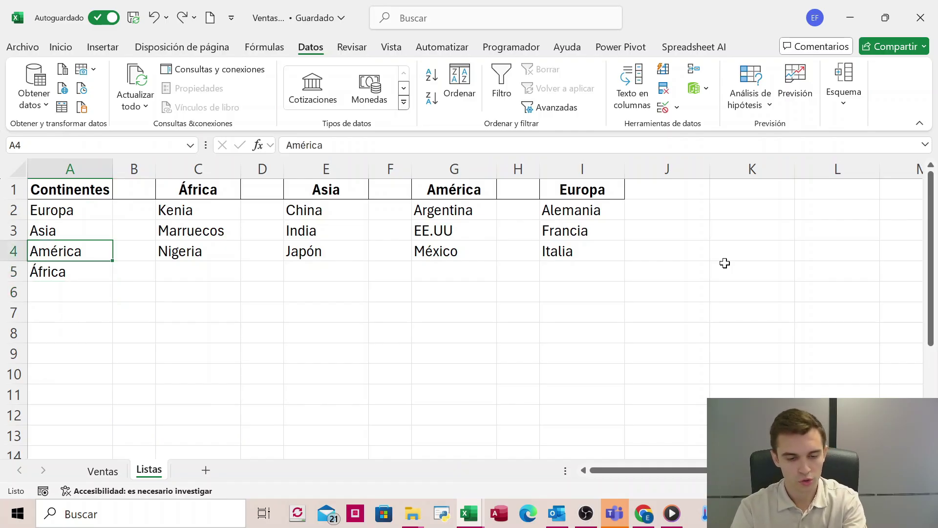
{"action": "key", "text": "ctrl+t"}
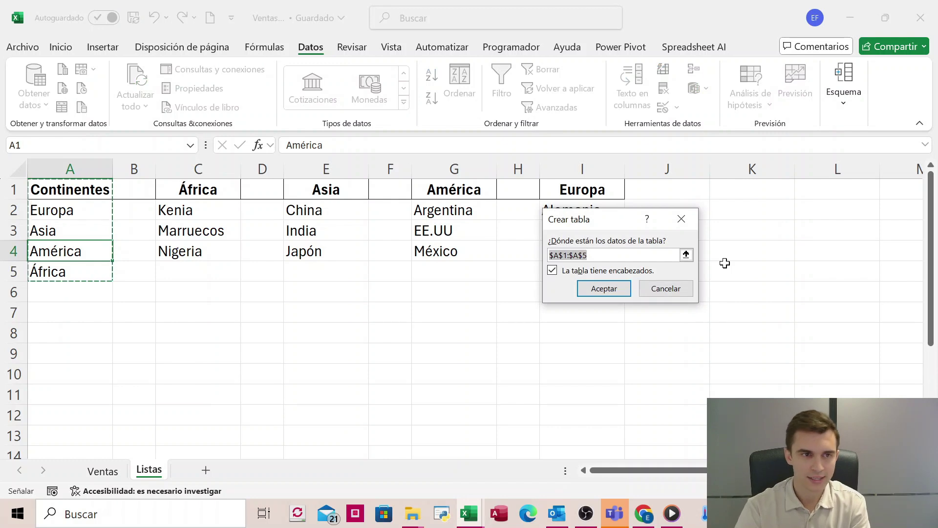
{"action": "key", "text": "Return"}
Rename the continents table as T_Continentes
{"action": "left_click", "coordinate": [81, 89]}
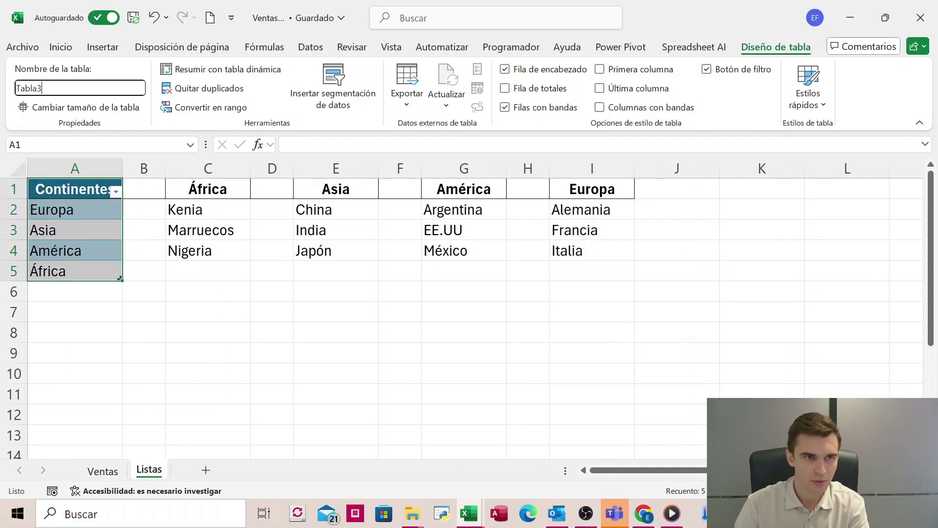
{"action": "key", "text": "BackSpace"}
{"action": "key", "text": "BackSpace"}
{"action": "key", "text": "BackSpace"}
{"action": "key", "text": "BackSpace"}
{"action": "key", "text": "BackSpace"}
{"action": "key", "text": "BackSpace"}
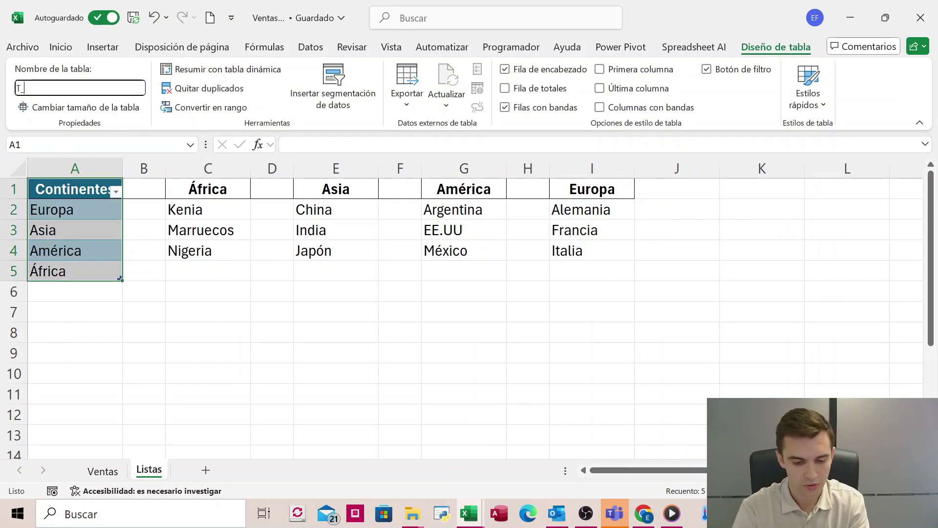
{"action": "type", "text": "T_Continentes"}
{"action": "key", "text": "Return"}
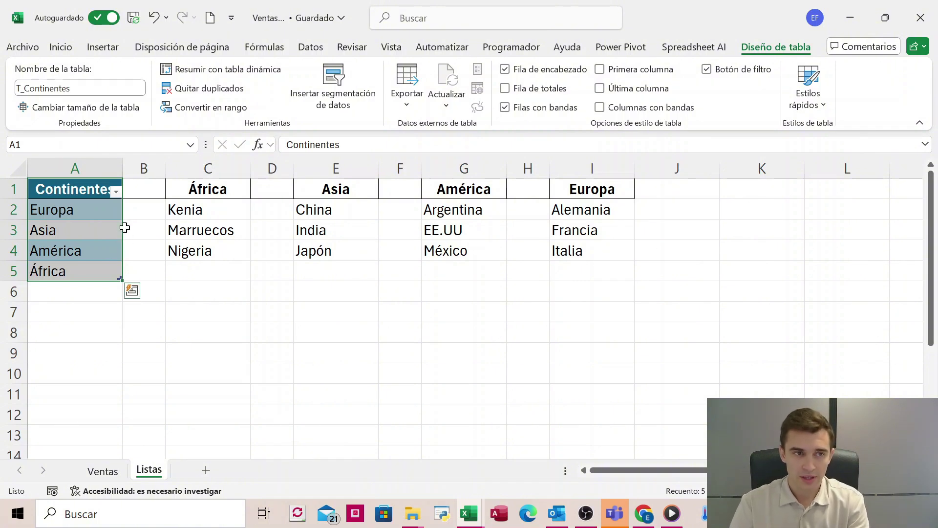
Try to give the continents in A2:A5 a separate range name, and go to the existing name T_Continentes
{"action": "left_click", "coordinate": [139, 219]}
{"action": "left_click", "coordinate": [103, 211]}
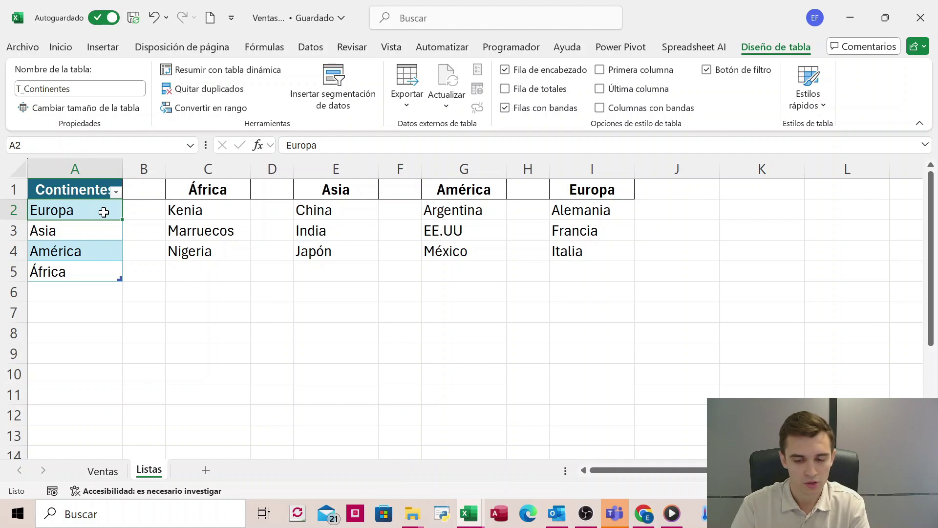
{"action": "key", "text": "ctrl+shift+Down"}
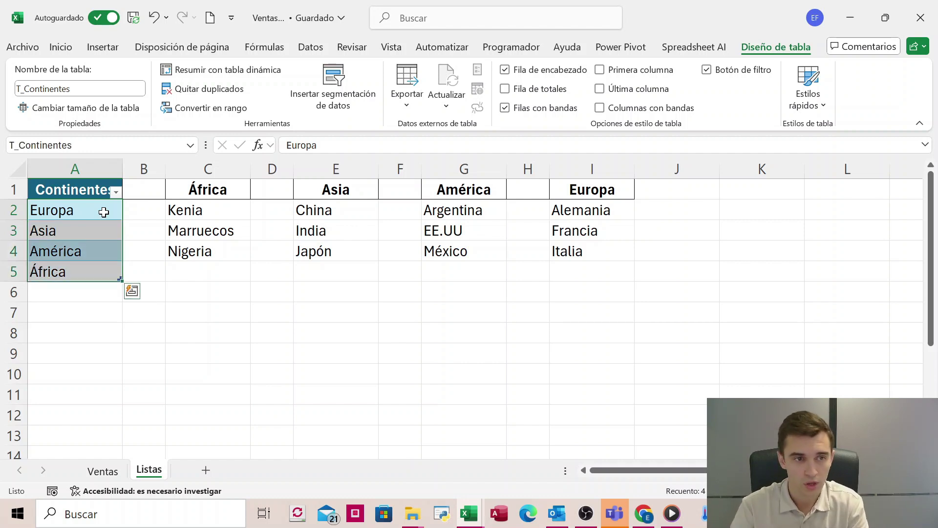
{"action": "left_click", "coordinate": [42, 145]}
{"action": "key", "text": "ctrl+c"}
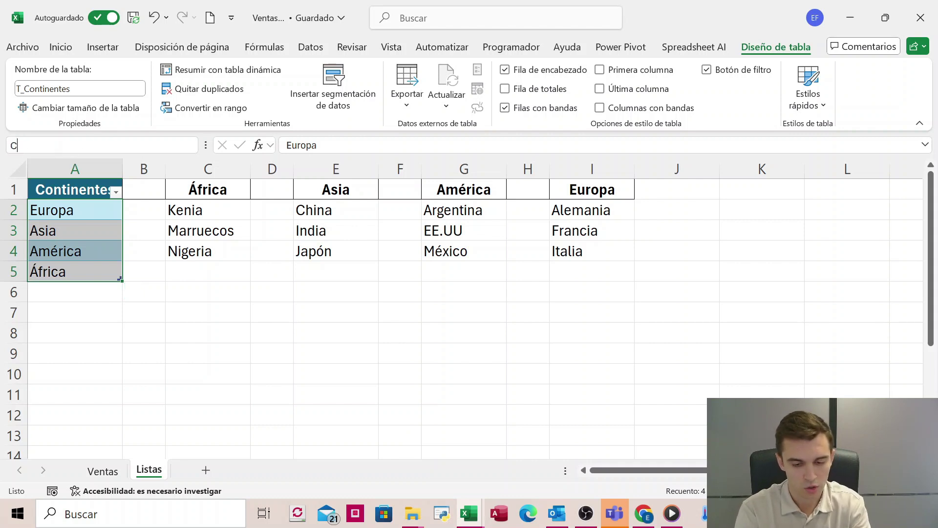
{"action": "left_click", "coordinate": [195, 146]}
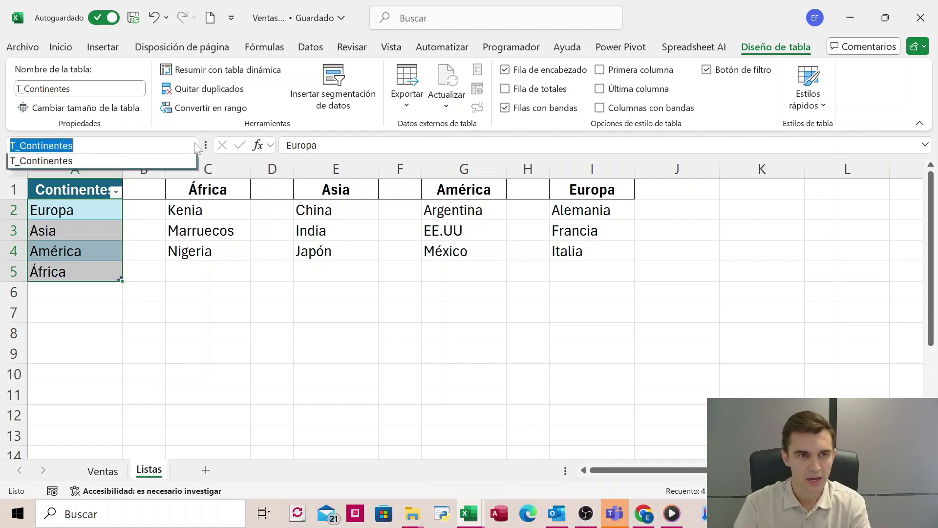
{"action": "left_click", "coordinate": [83, 163]}
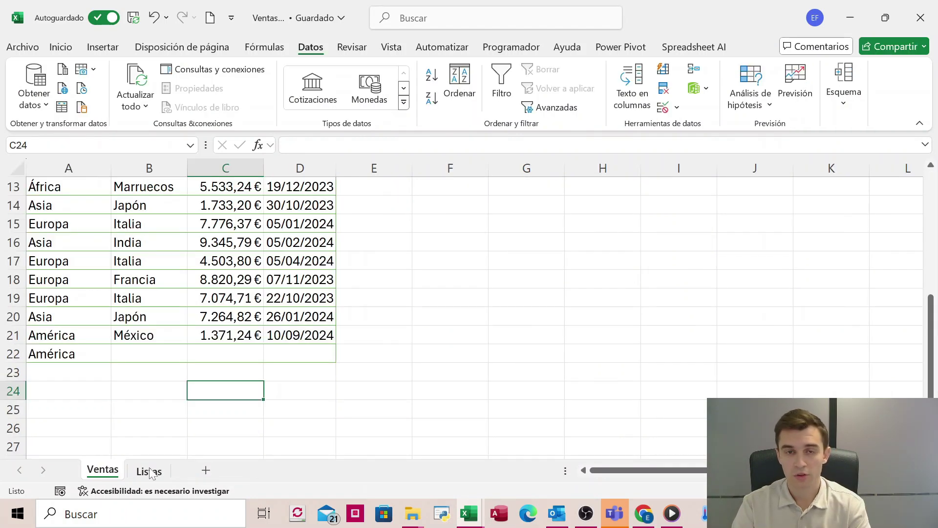
Set the list validation source of Ventas cell A22 to =Continentes and check its drop-down
{"action": "left_click", "coordinate": [89, 360]}
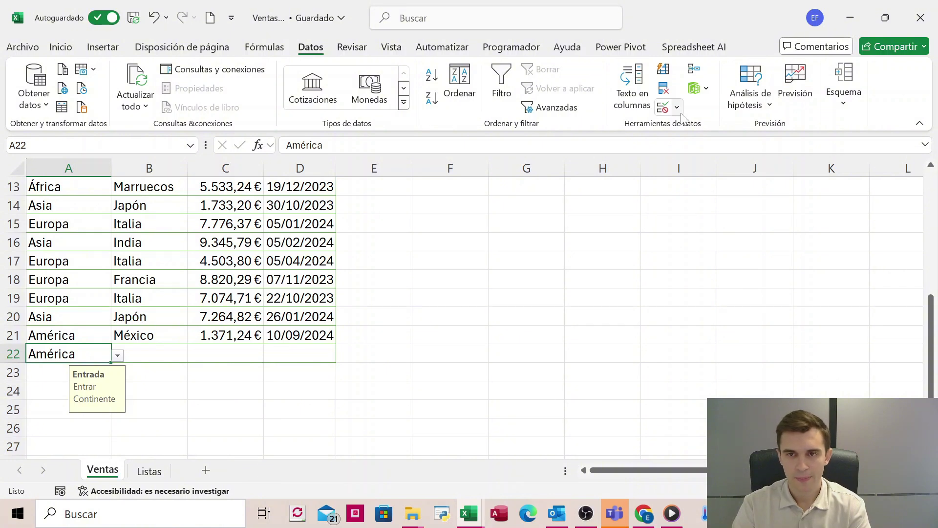
{"action": "left_click", "coordinate": [664, 108]}
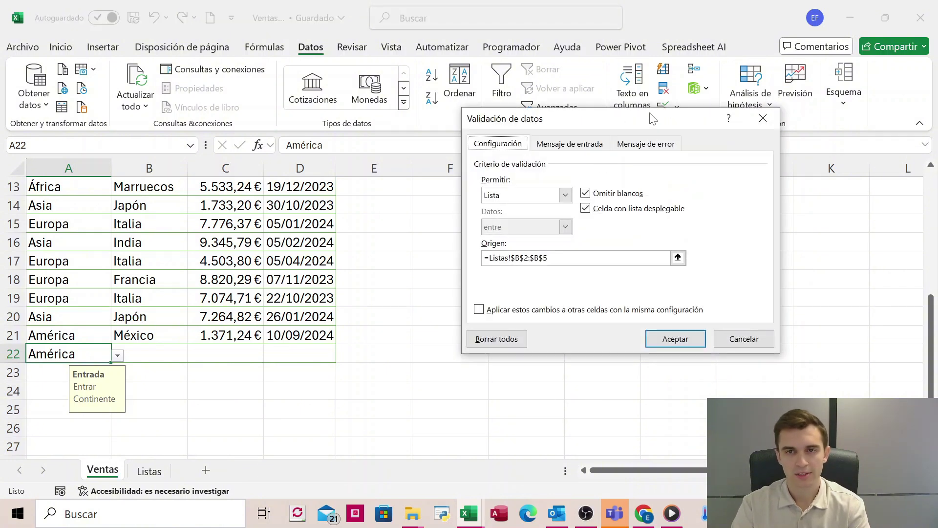
{"action": "left_click_drag", "start_coordinate": [651, 120], "coordinate": [652, 110]}
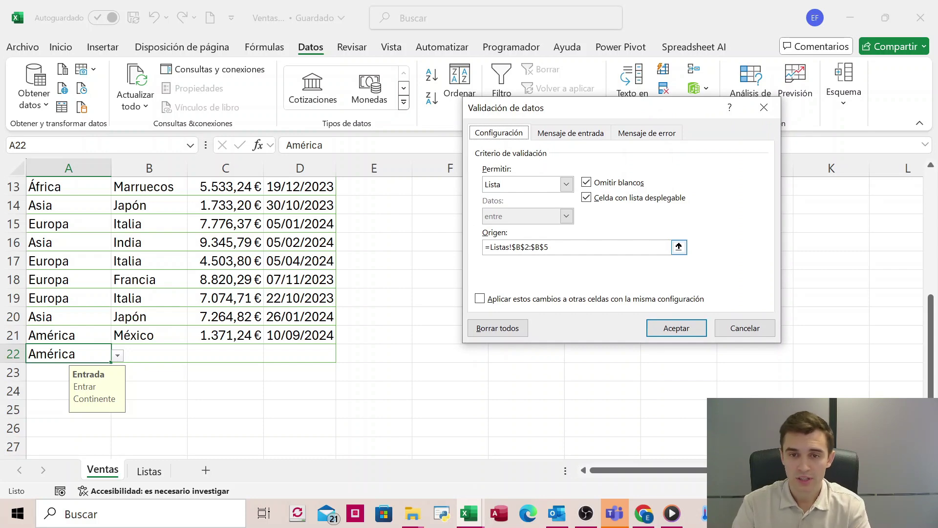
{"action": "left_click_drag", "start_coordinate": [549, 247], "coordinate": [491, 247]}
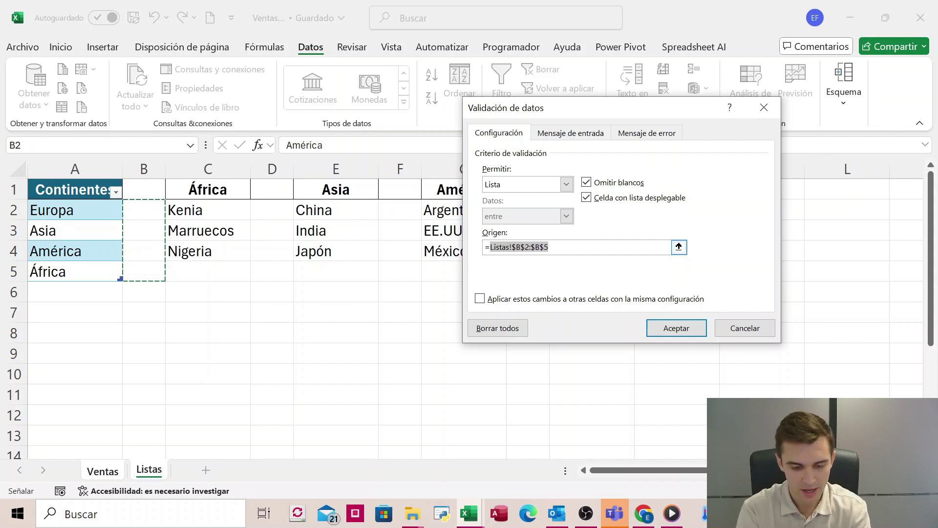
{"action": "key", "text": "ctrl+v"}
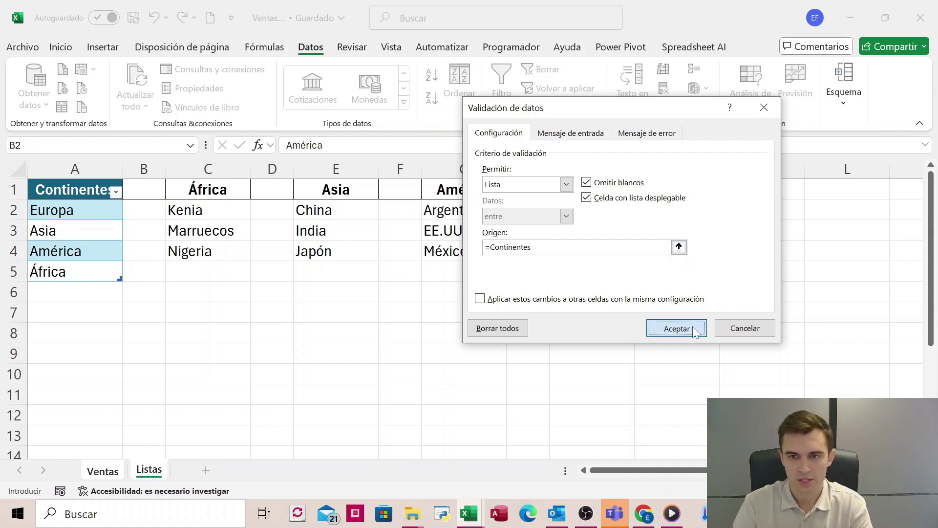
{"action": "left_click", "coordinate": [676, 328]}
{"action": "left_click", "coordinate": [117, 356]}
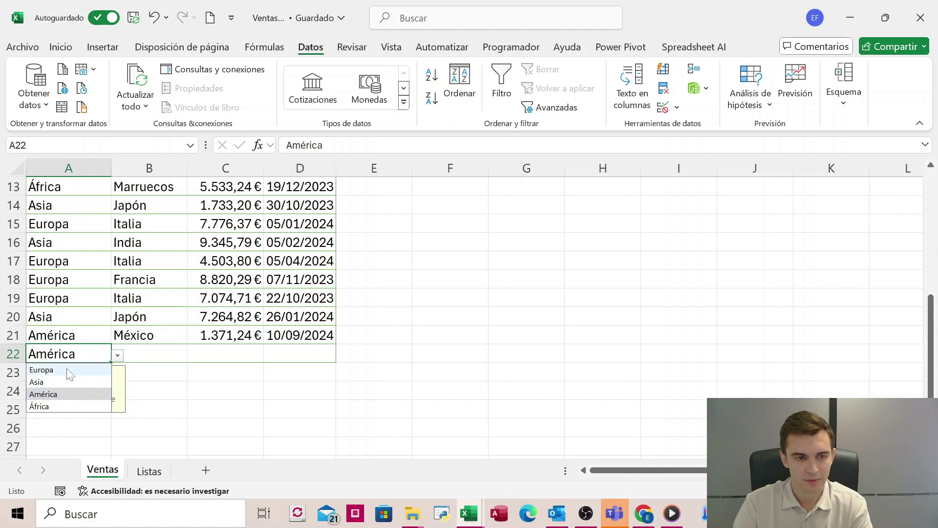
Add Oceanía in cell A6 of the Listas sheet, directly below the last continent of the table
{"action": "left_click", "coordinate": [155, 472]}
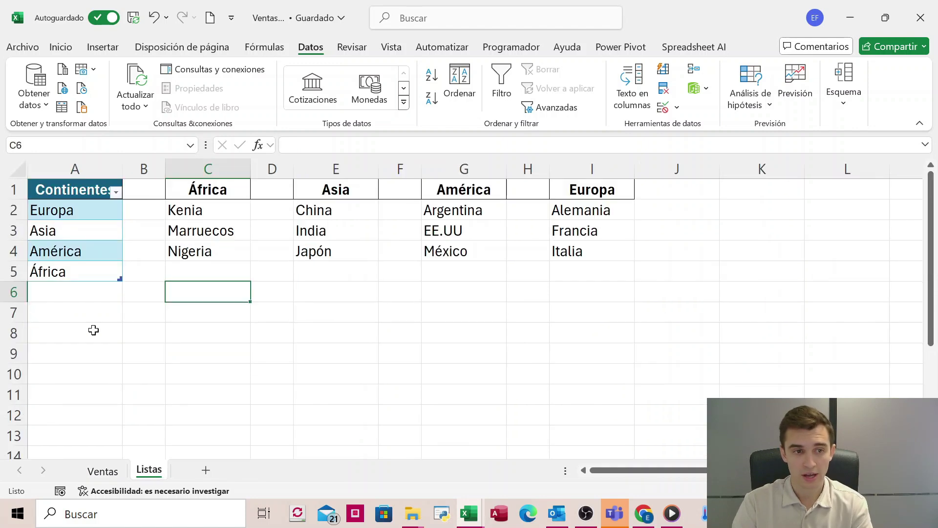
{"action": "left_click", "coordinate": [92, 307]}
{"action": "left_click", "coordinate": [91, 292]}
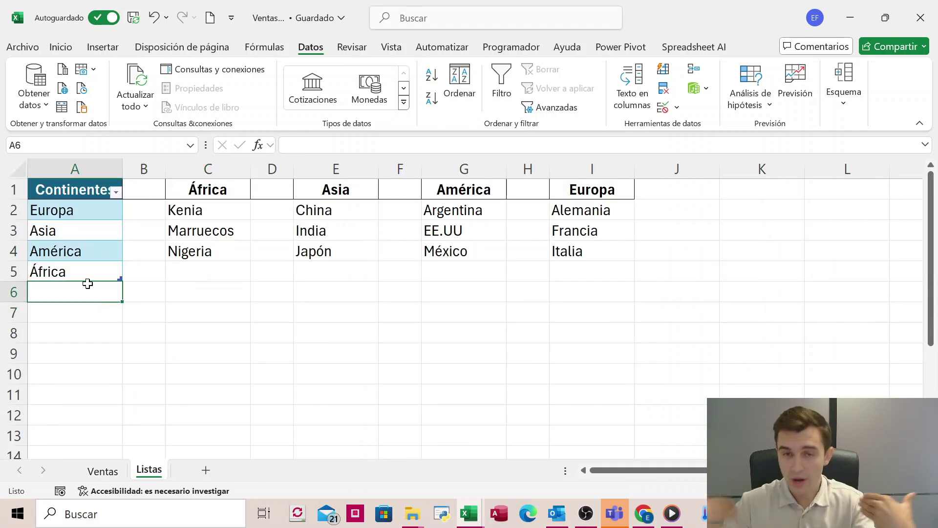
{"action": "type", "text": "Oceanía"}
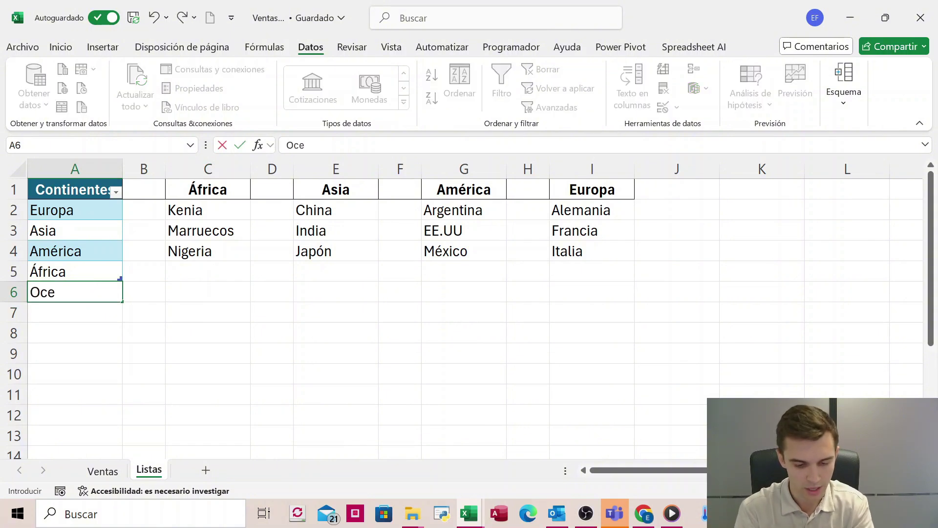
{"action": "key", "text": "Return"}
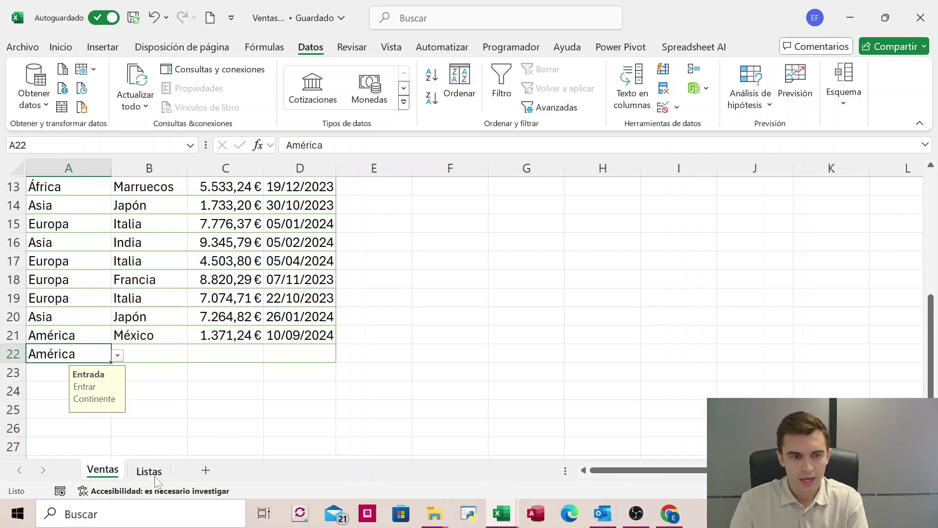
Start a new defined name on the Listas sheet, calling it Forma3 with workbook (Libro) scope
{"action": "left_click", "coordinate": [155, 473]}
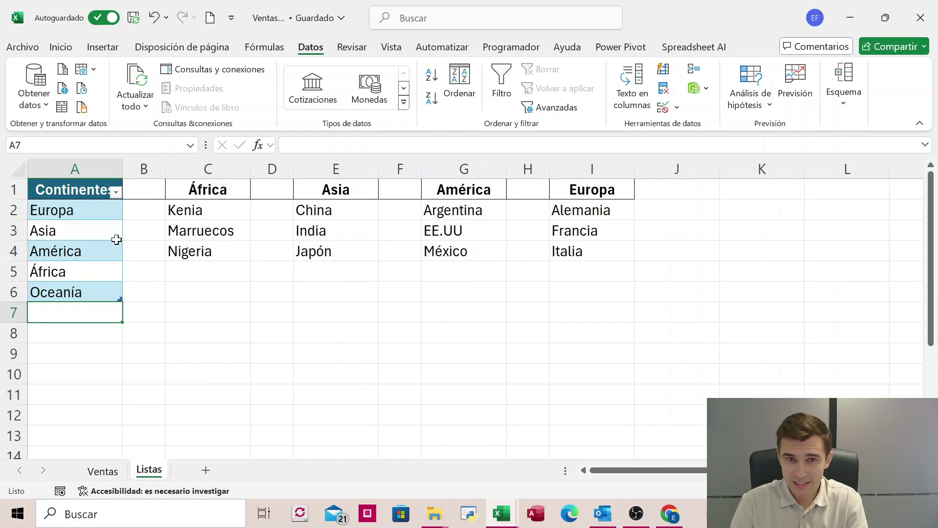
{"action": "left_click", "coordinate": [126, 215]}
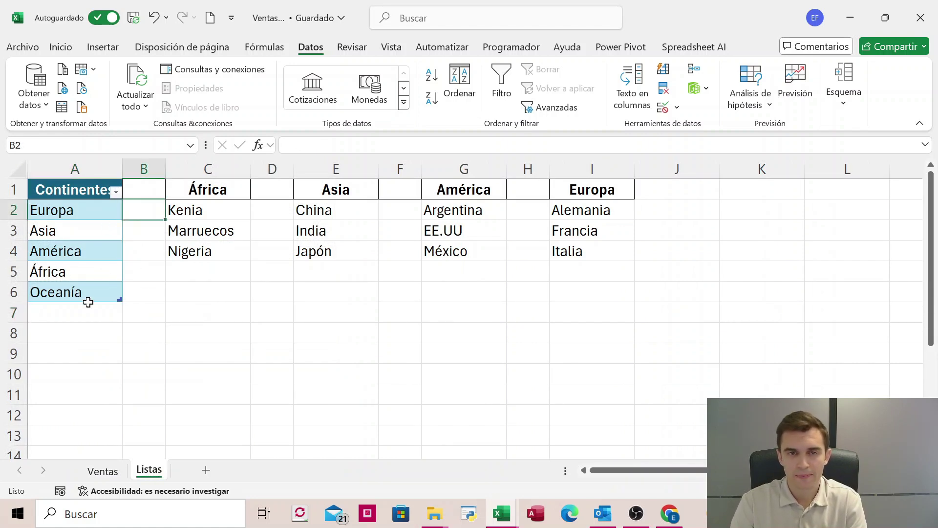
{"action": "left_click", "coordinate": [264, 47]}
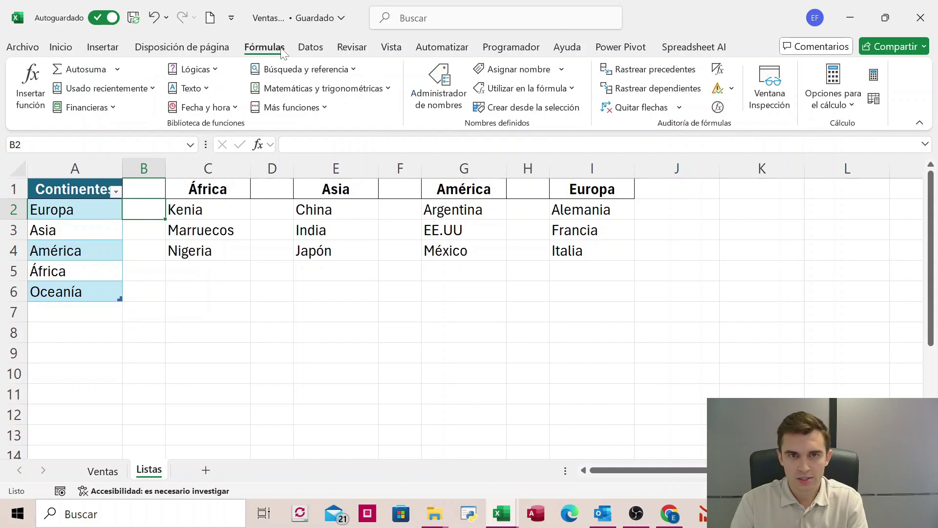
{"action": "left_click", "coordinate": [453, 97]}
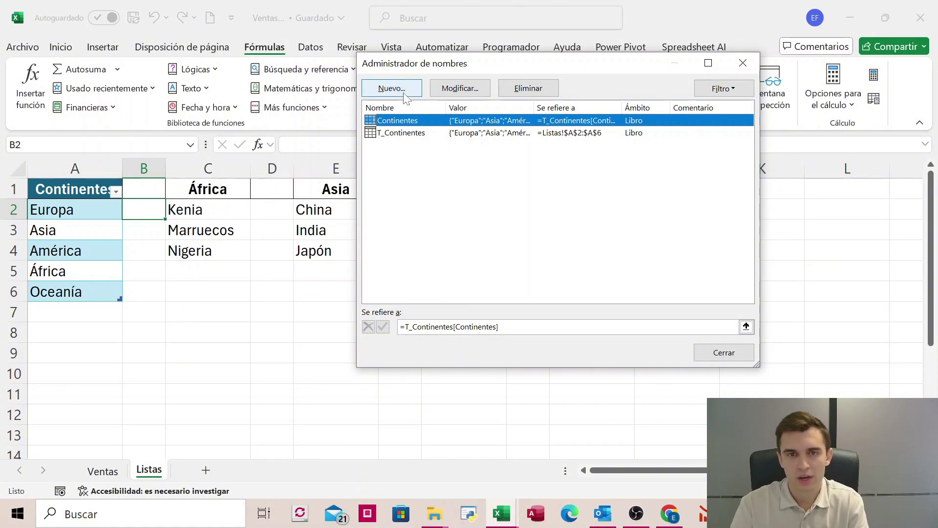
{"action": "left_click", "coordinate": [392, 88]}
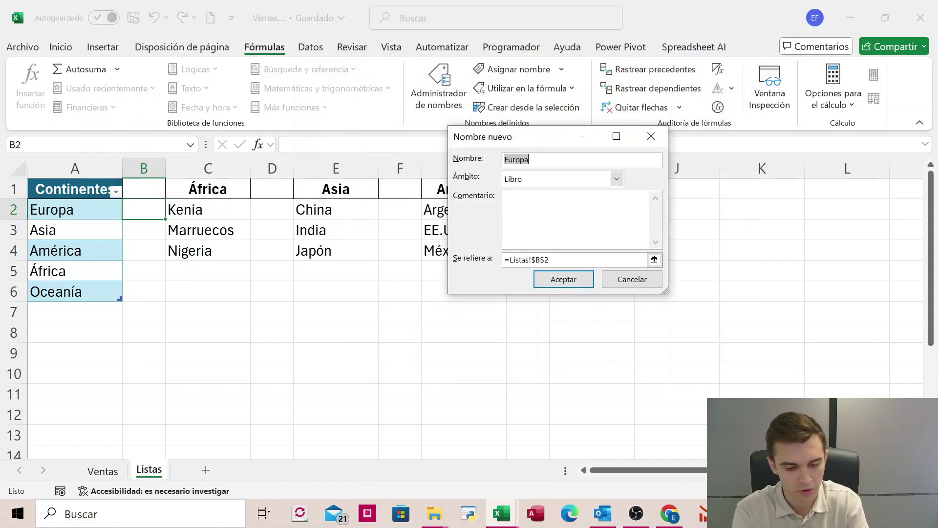
{"action": "type", "text": "Forma3"}
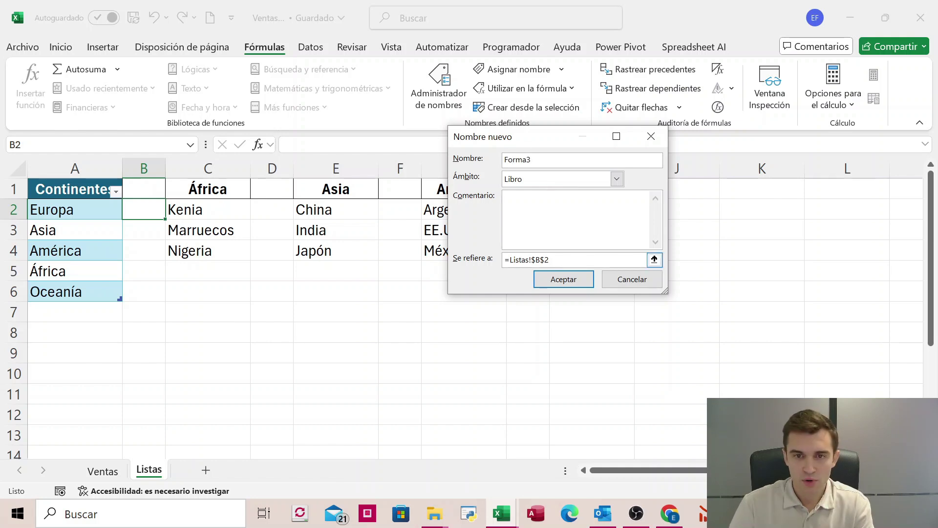
Make the name Forma3 refer to =desref(Listas!$A$2;0;0;contara(Listas!$A:$A)-1;1) and save it
{"action": "left_click", "coordinate": [558, 260]}
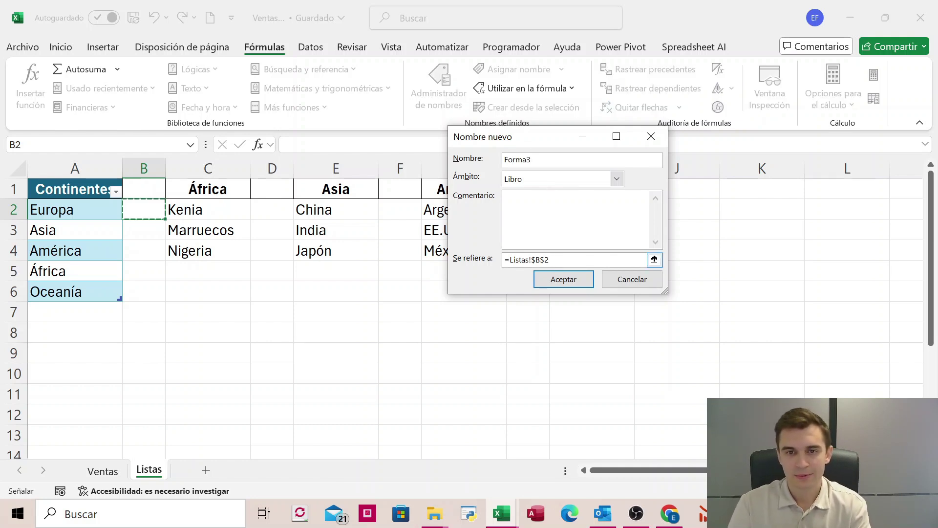
{"action": "left_click_drag", "start_coordinate": [553, 260], "coordinate": [509, 260]}
{"action": "type", "text": "desre"}
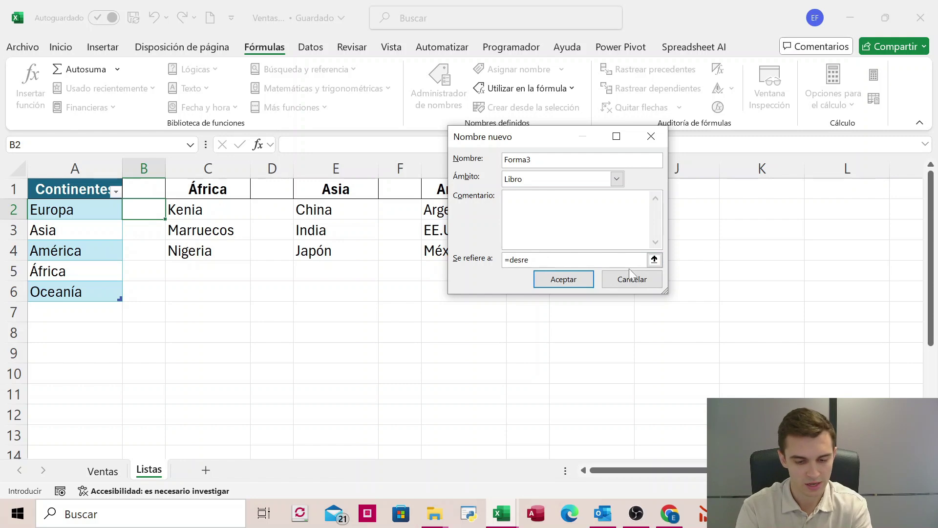
{"action": "type", "text": "f("}
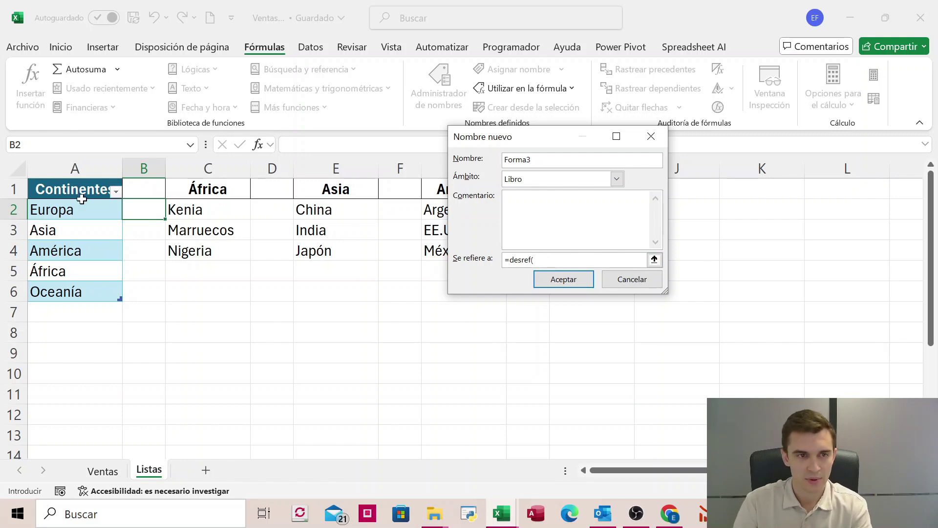
{"action": "left_click", "coordinate": [62, 205]}
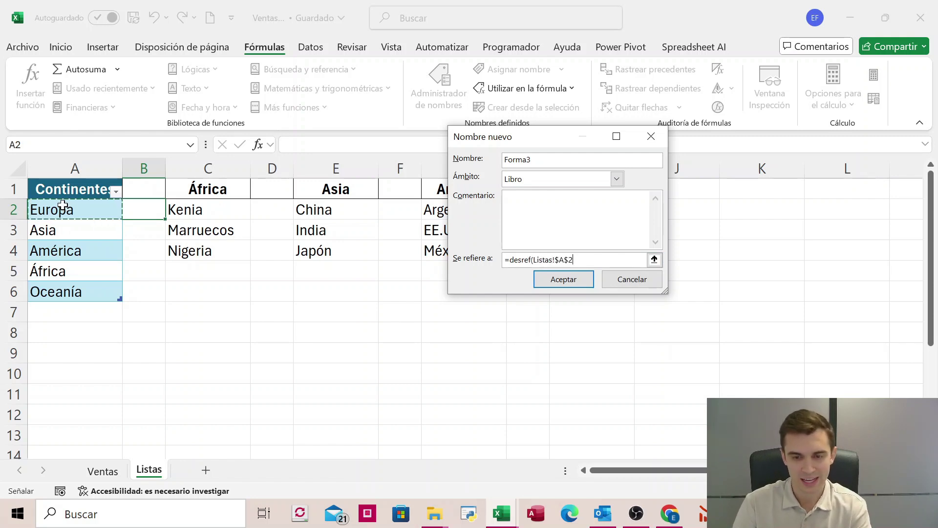
{"action": "type", "text": ";0"}
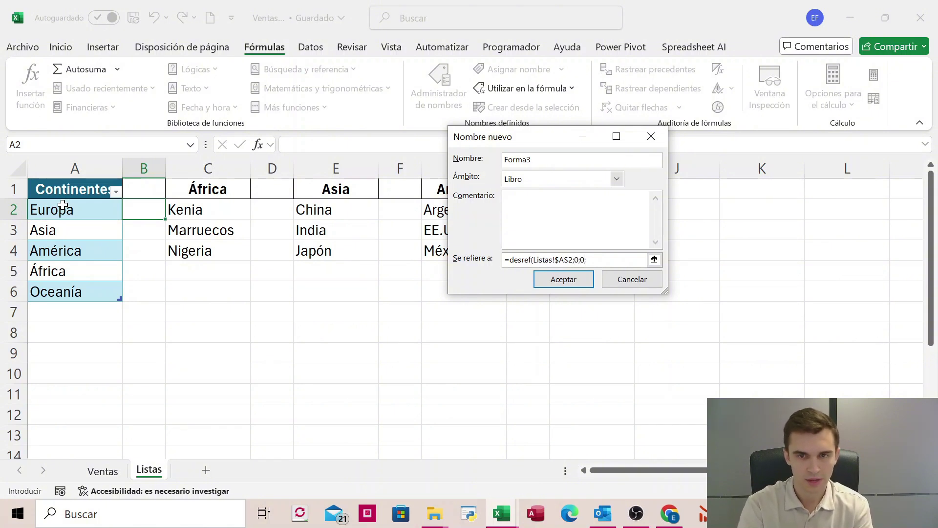
{"action": "type", "text": ";0;"}
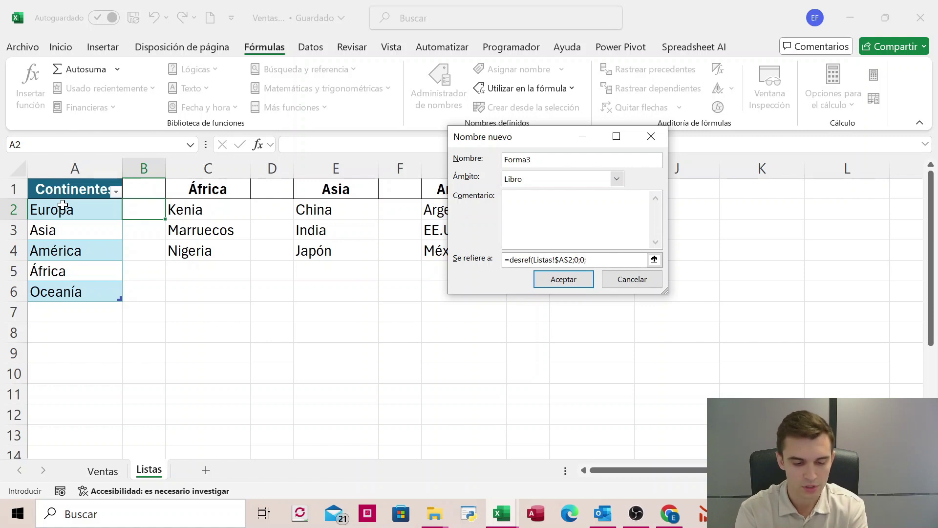
{"action": "type", "text": "c"}
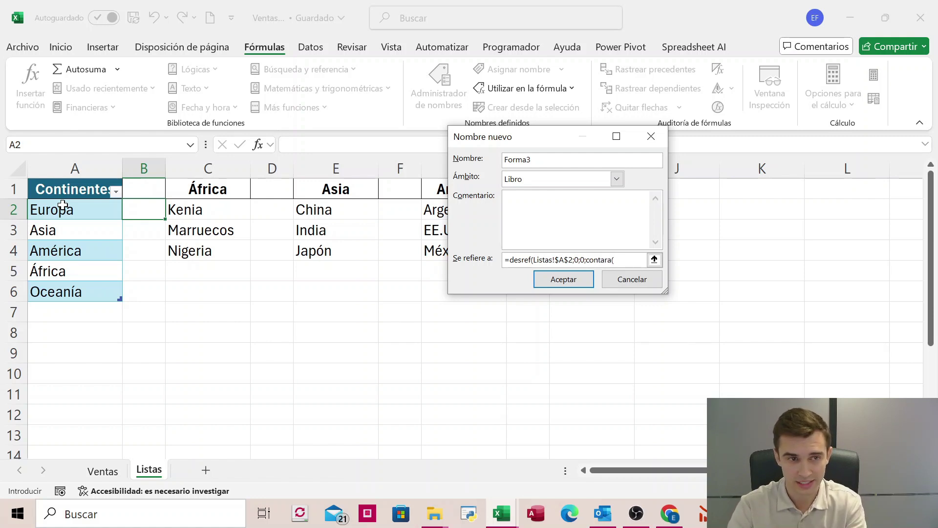
{"action": "type", "text": "ontara("}
{"action": "left_click", "coordinate": [80, 169]}
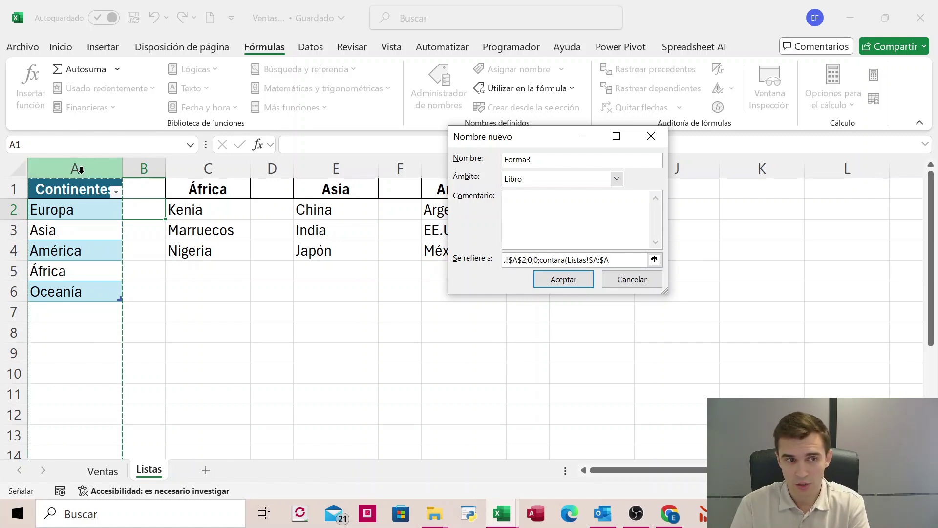
{"action": "type", "text": ")-1;1)"}
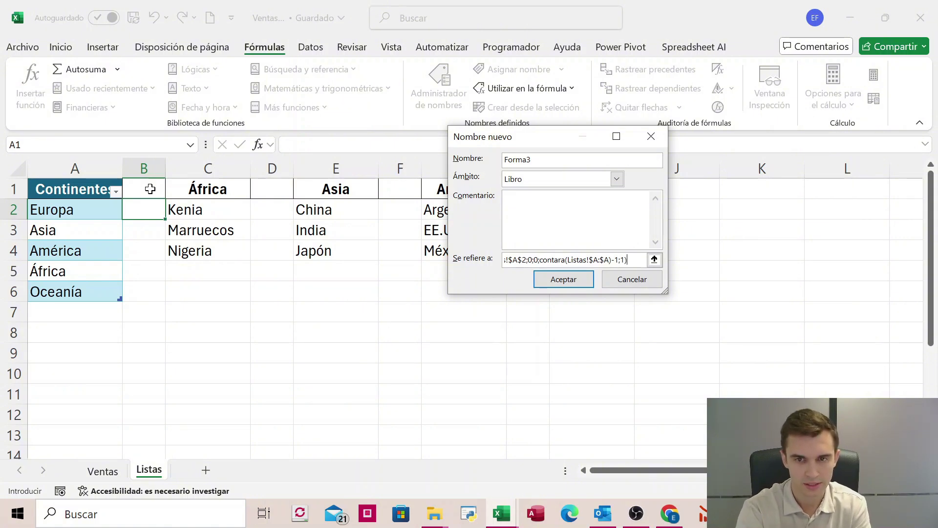
{"action": "left_click", "coordinate": [563, 279]}
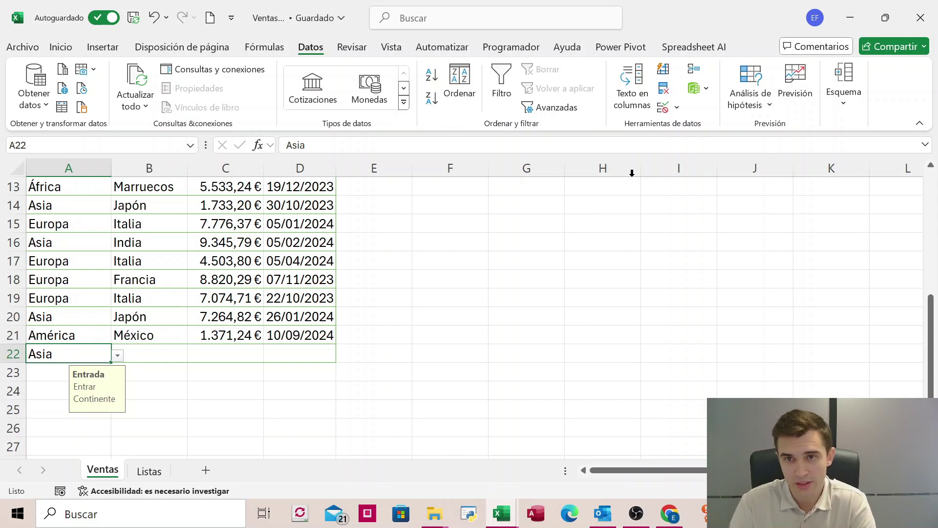
Set the list validation source of Ventas cell A22 to =Forma3 and open its drop-down to check the options
{"action": "left_click", "coordinate": [664, 107]}
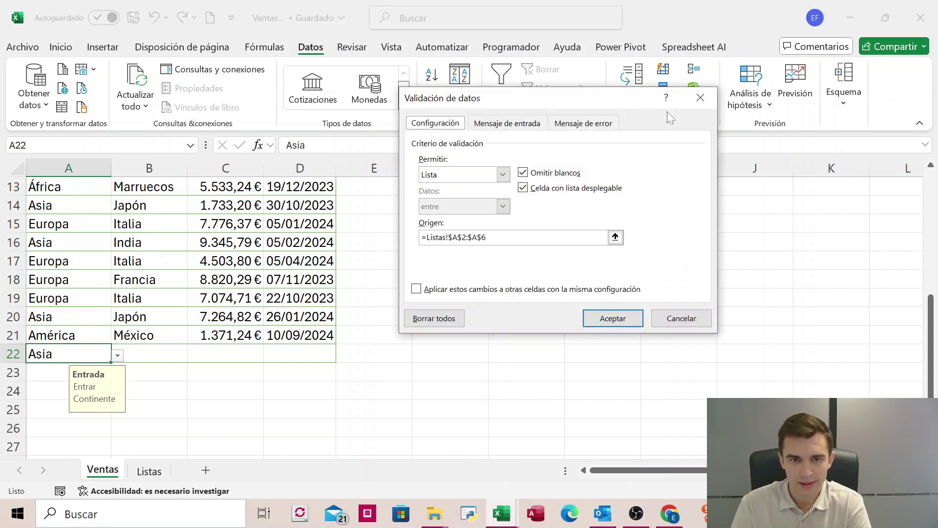
{"action": "left_click", "coordinate": [520, 237]}
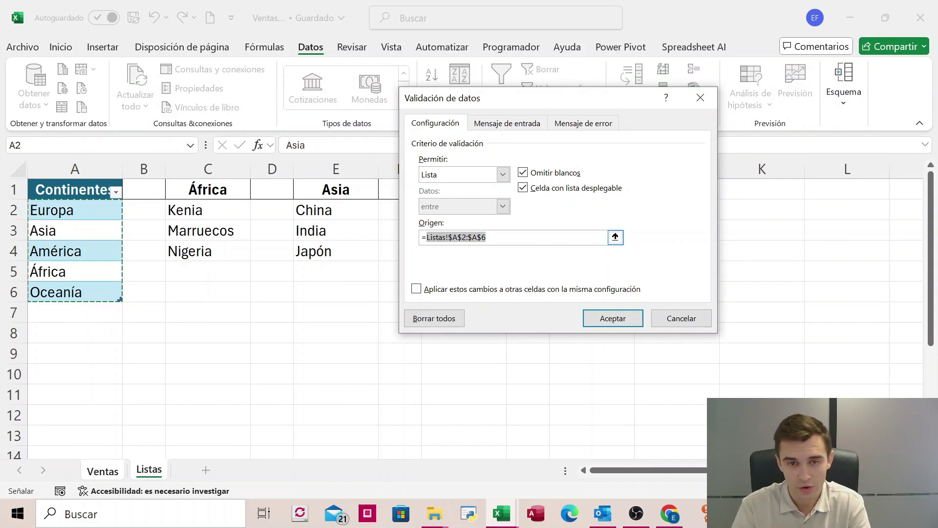
{"action": "type", "text": "Fo"}
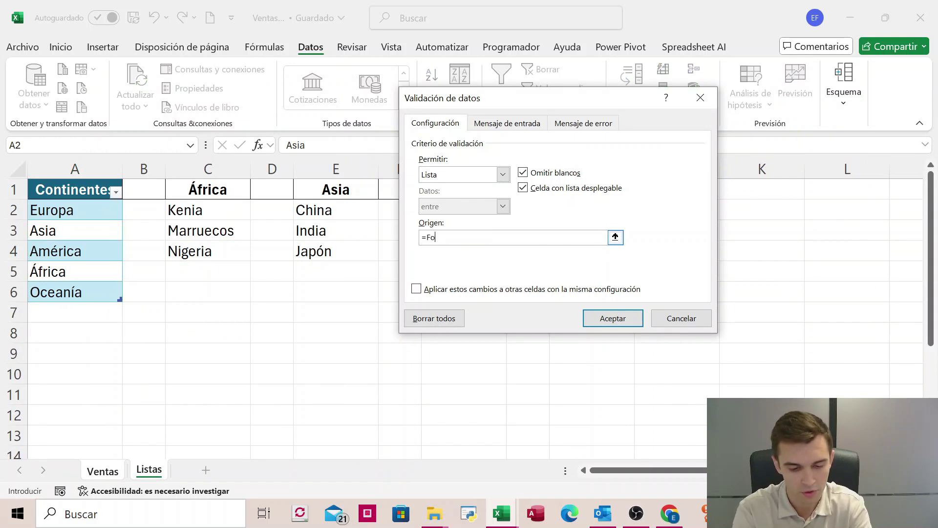
{"action": "type", "text": "rma3"}
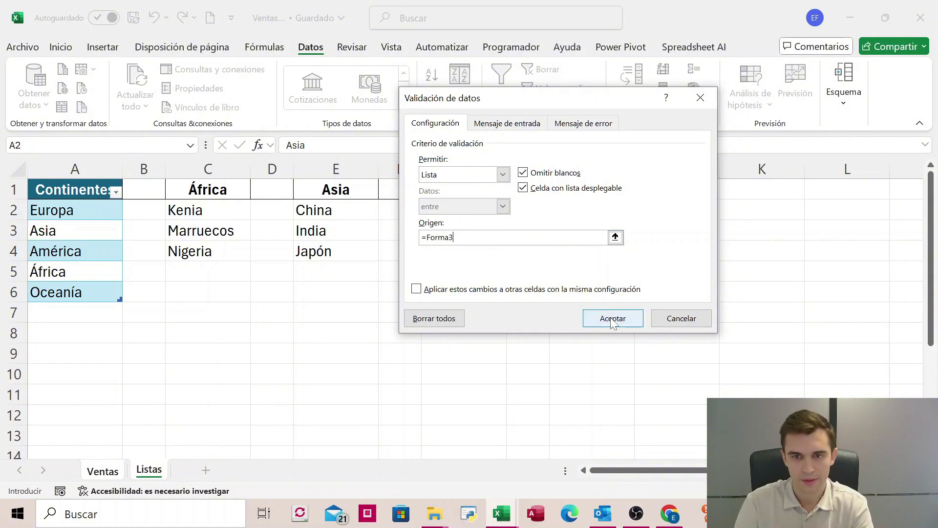
{"action": "left_click", "coordinate": [613, 318]}
{"action": "left_click", "coordinate": [118, 356]}
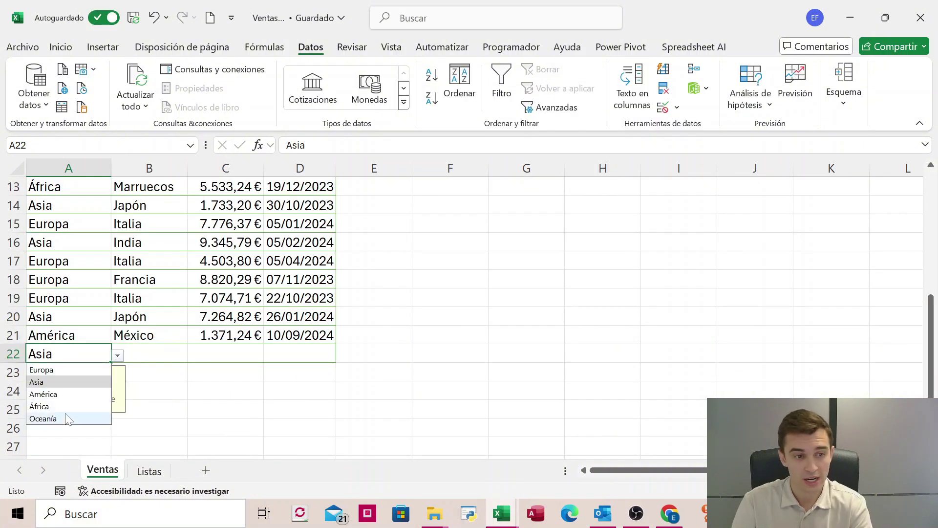
Add Antártida in cell A7 of the Listas sheet and check the drop-down of Ventas cell A22 again
{"action": "left_click", "coordinate": [149, 471]}
{"action": "left_click", "coordinate": [99, 315]}
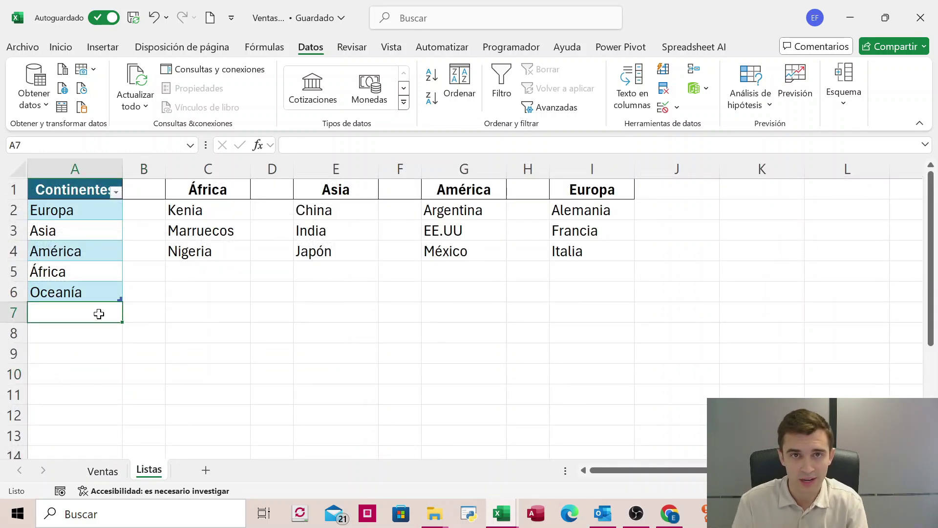
{"action": "type", "text": "Antártida"}
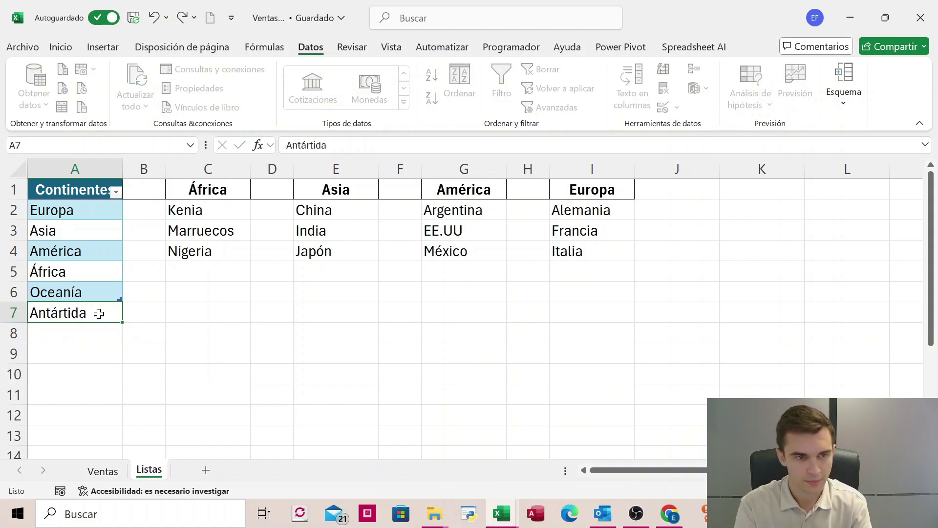
{"action": "key", "text": "Return"}
{"action": "left_click", "coordinate": [102, 471]}
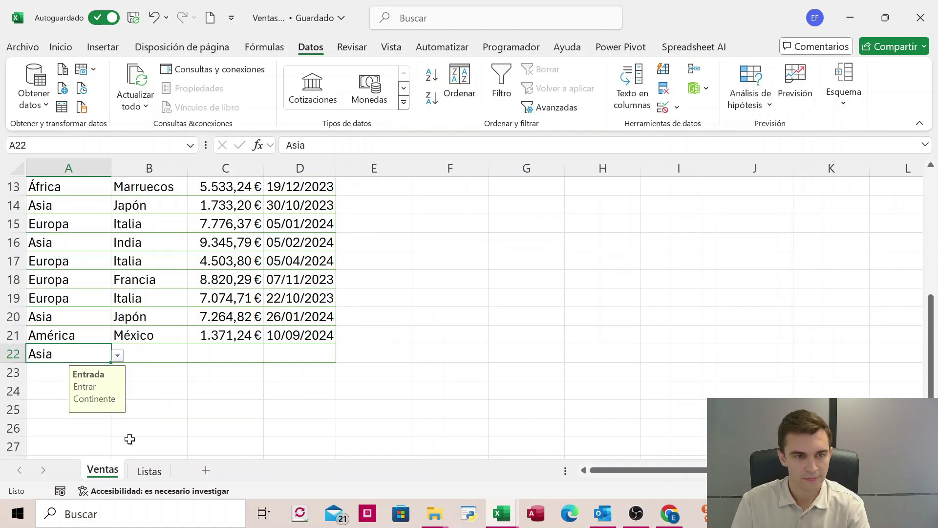
{"action": "left_click", "coordinate": [118, 356]}
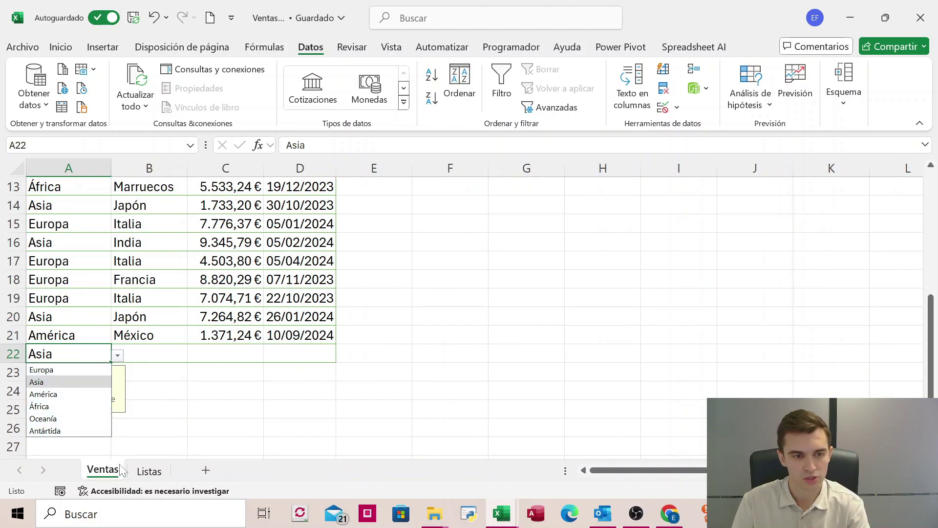
Sort the Continentes list on the Listas sheet in ascending order and check the drop-down of Ventas cell A22
{"action": "left_click", "coordinate": [149, 470]}
{"action": "left_click", "coordinate": [96, 302]}
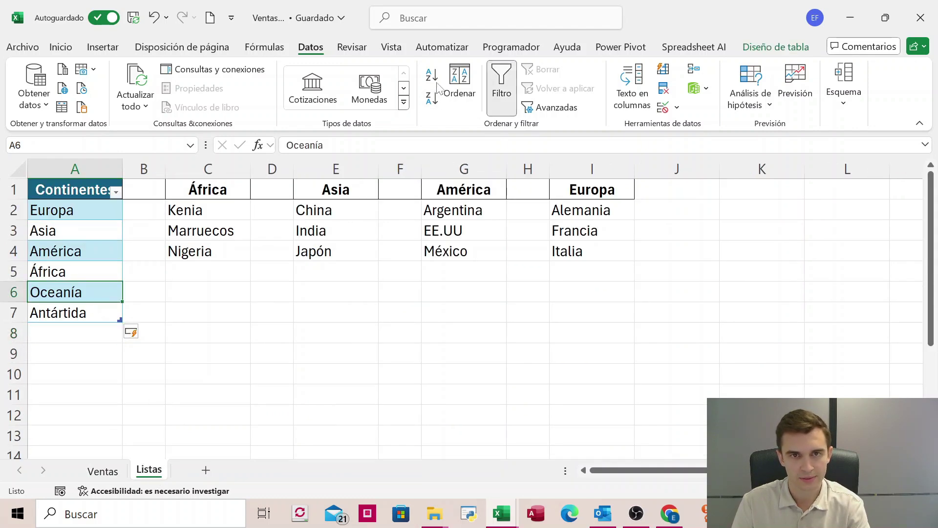
{"action": "left_click", "coordinate": [434, 77]}
{"action": "left_click", "coordinate": [103, 471]}
{"action": "left_click", "coordinate": [118, 356]}
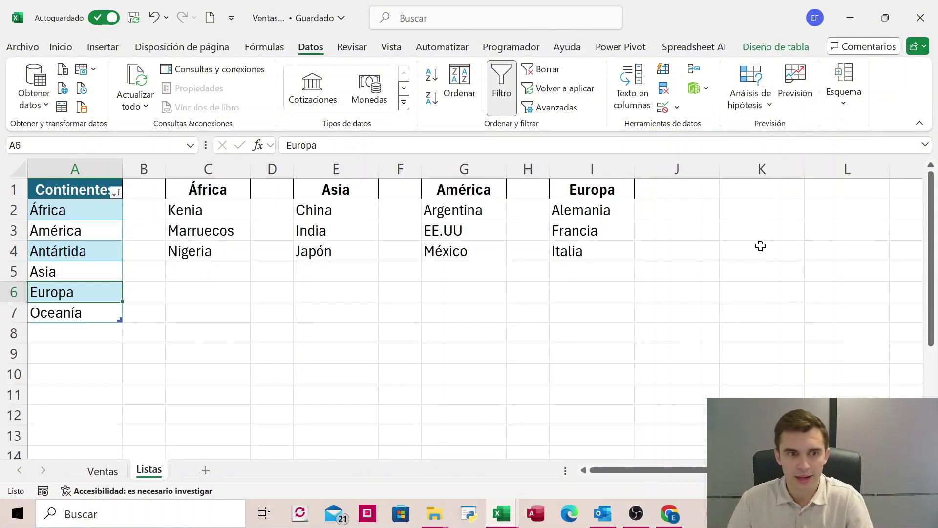
{"action": "left_click", "coordinate": [100, 471]}
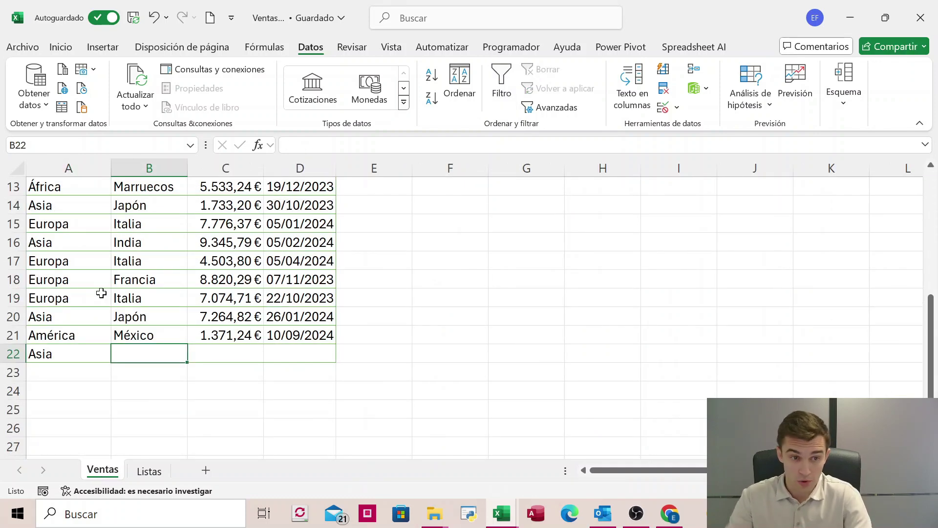
{"action": "left_click", "coordinate": [78, 348]}
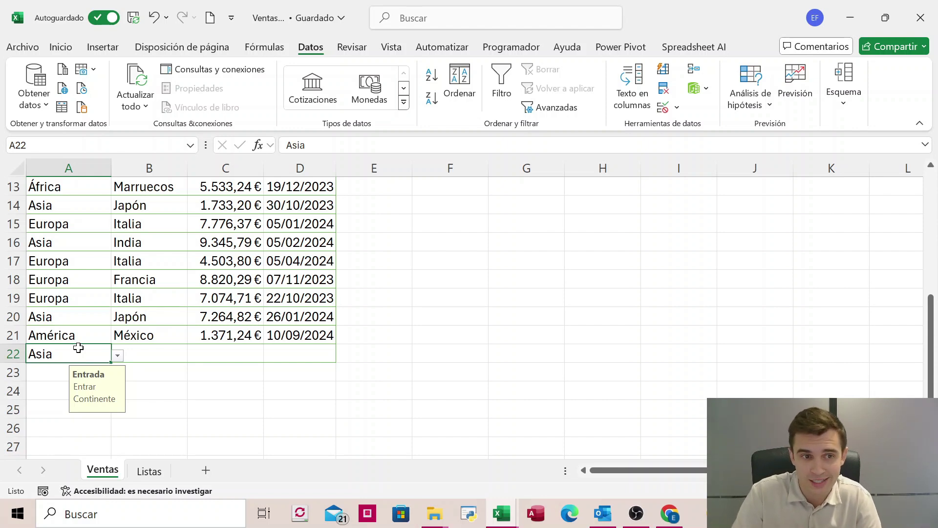
{"action": "left_click", "coordinate": [152, 352]}
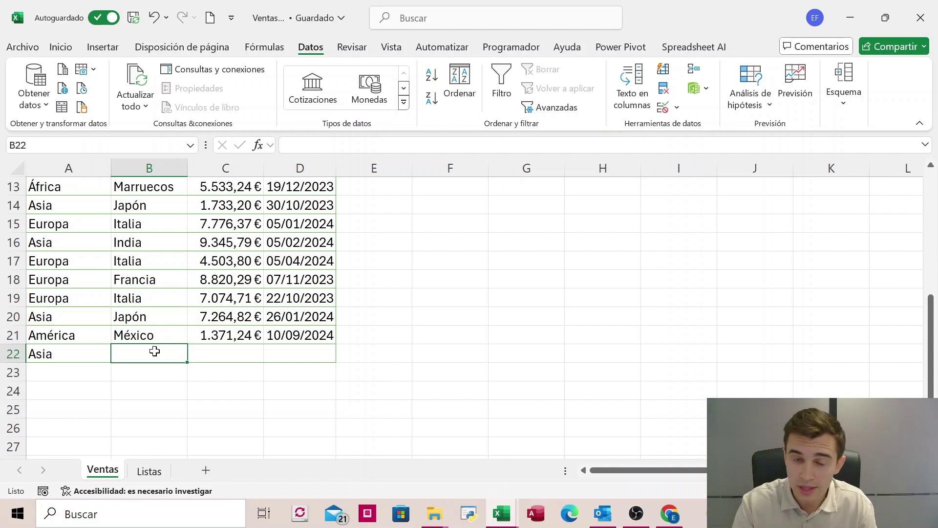
Convert the África and Asia country lists on the Listas sheet into separate tables with headers
{"action": "left_click", "coordinate": [152, 474]}
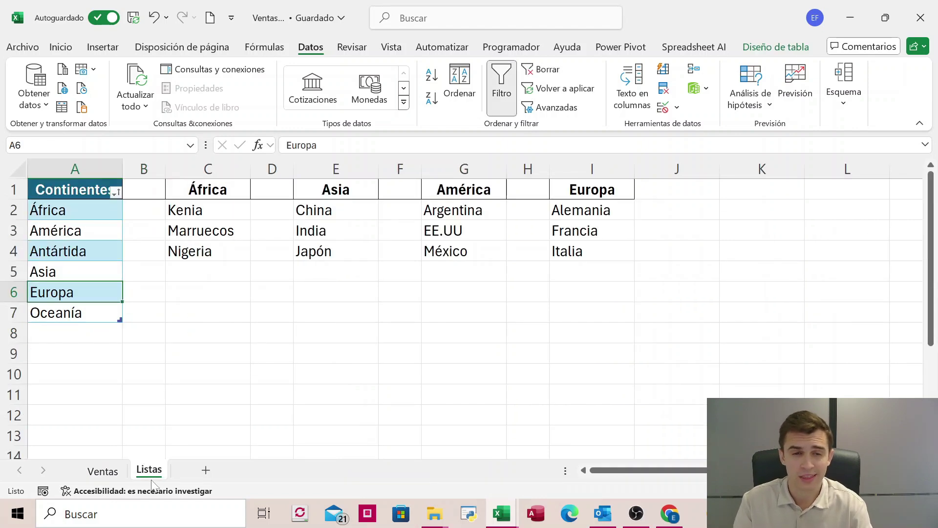
{"action": "left_click", "coordinate": [215, 190]}
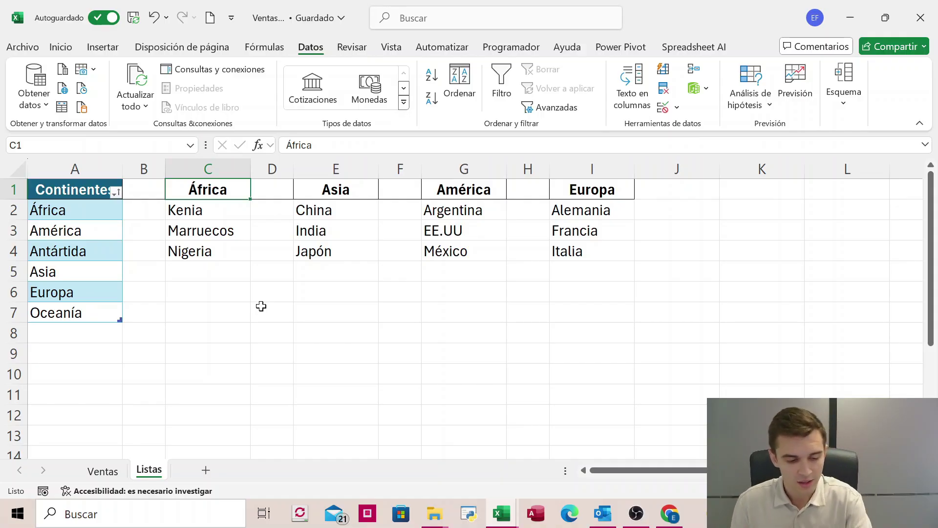
{"action": "key", "text": "ctrl+t"}
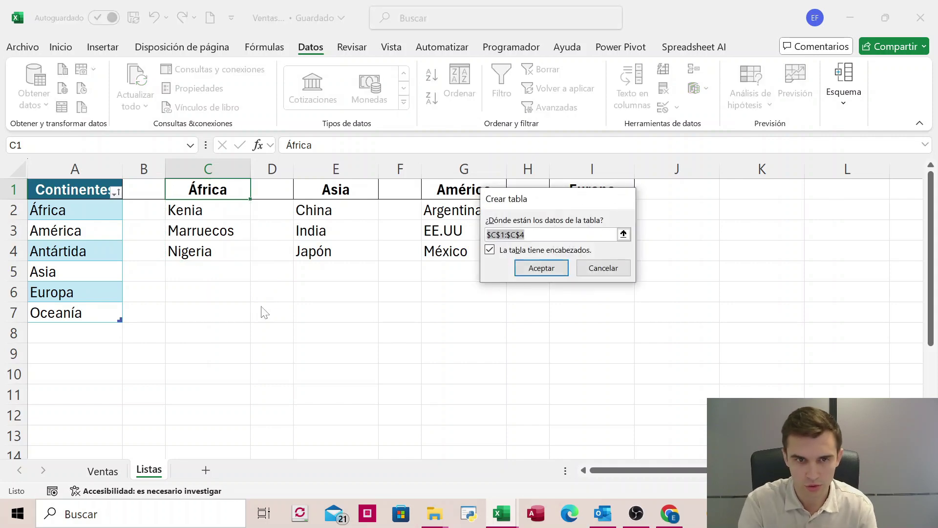
{"action": "key", "text": "Return"}
{"action": "left_click", "coordinate": [367, 228]}
{"action": "key", "text": "ctrl+t"}
{"action": "key", "text": "Return"}
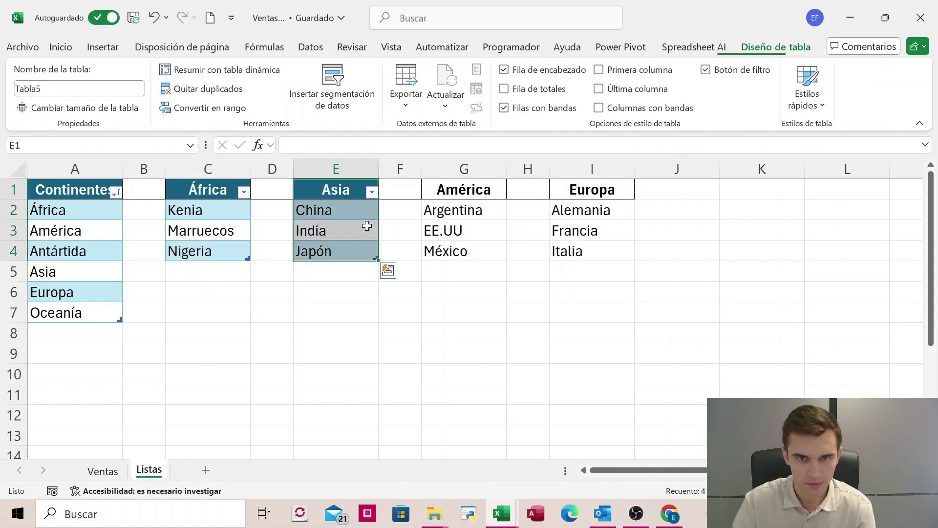
Convert the América and Europa country lists on the Listas sheet into separate tables with headers
{"action": "left_click", "coordinate": [443, 225]}
{"action": "key", "text": "ctrl+t"}
{"action": "key", "text": "Return"}
{"action": "left_click", "coordinate": [583, 217]}
{"action": "key", "text": "ctrl+t"}
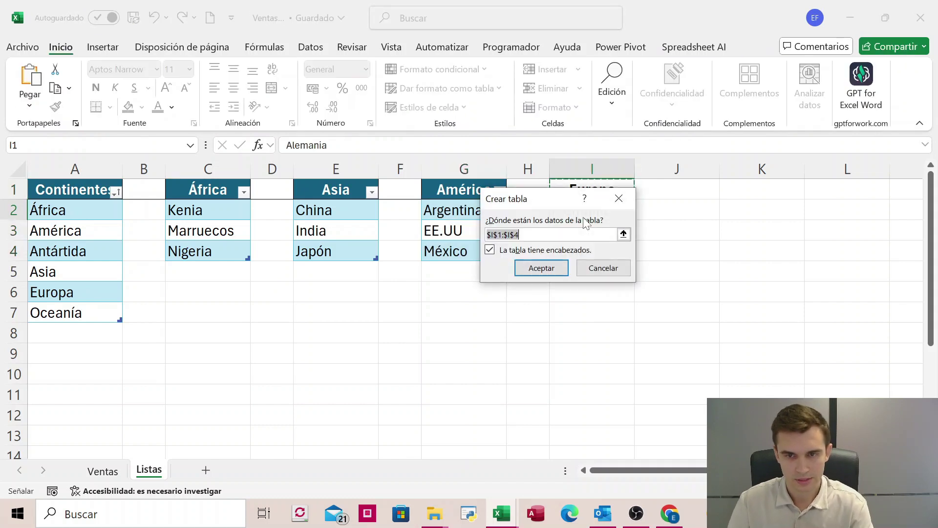
{"action": "key", "text": "Return"}
Give the country cells C2:C4 the range name África and E2:E4 the range name Asia
{"action": "left_click", "coordinate": [195, 210]}
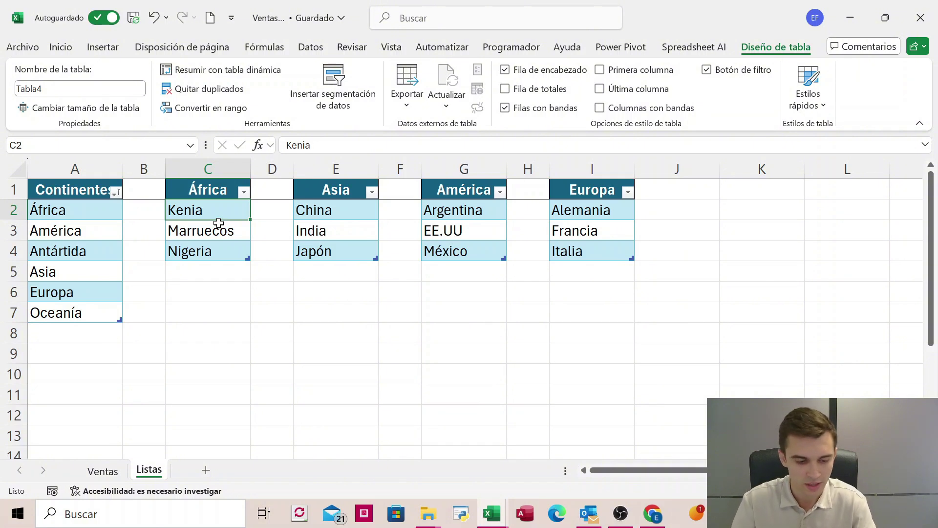
{"action": "key", "text": "ctrl+a"}
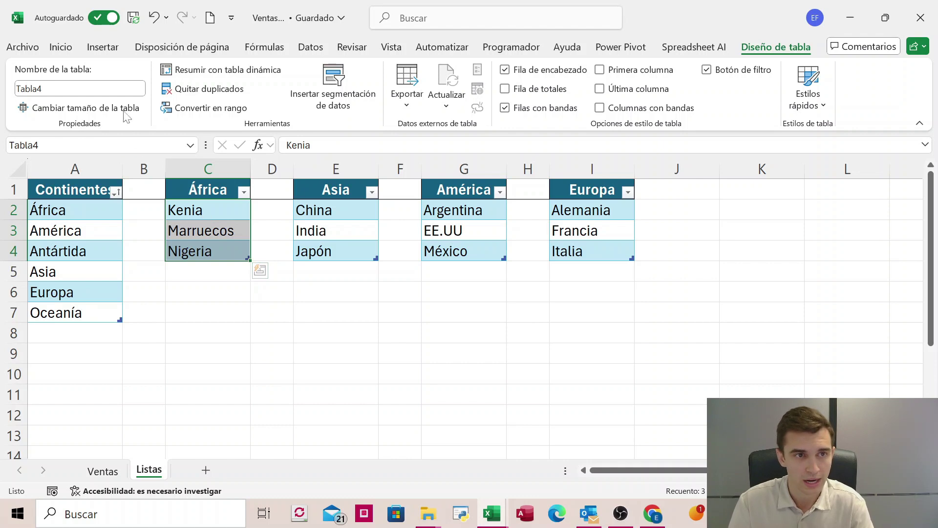
{"action": "left_click", "coordinate": [78, 89]}
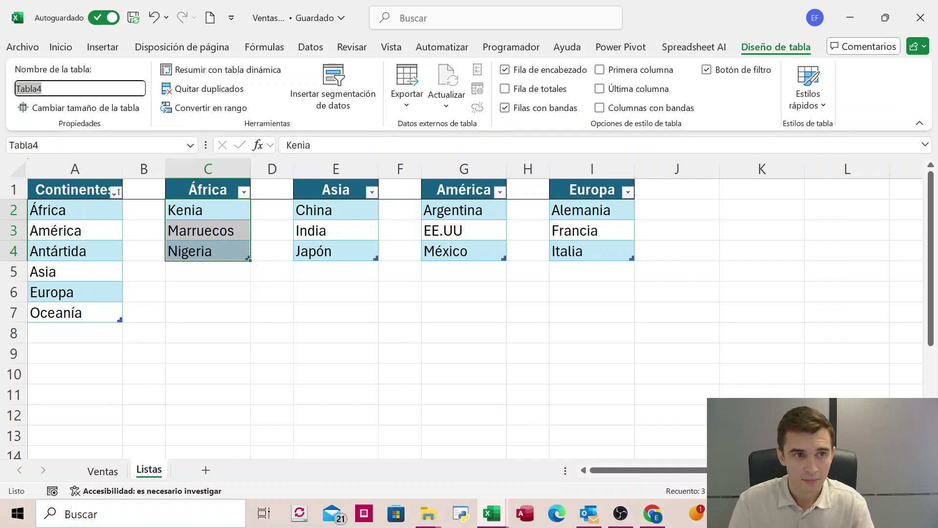
{"action": "left_click", "coordinate": [55, 146]}
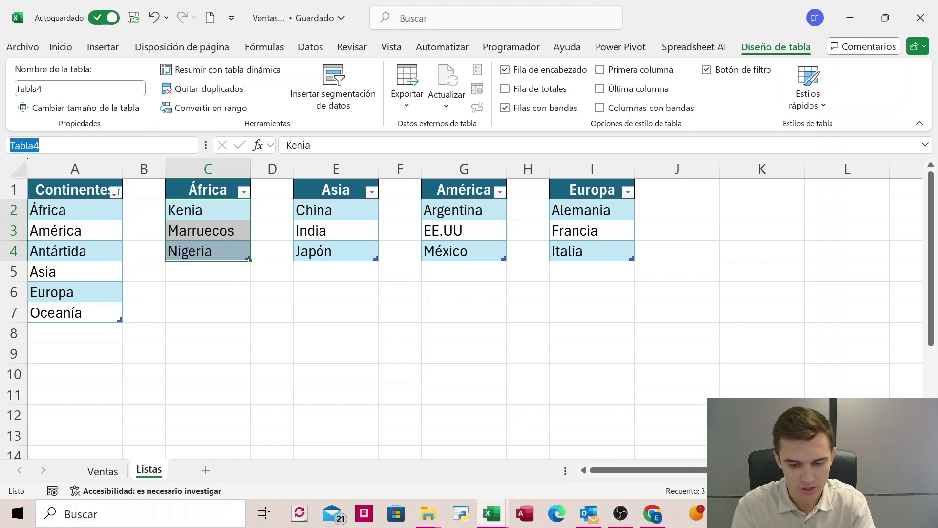
{"action": "type", "text": "Á"}
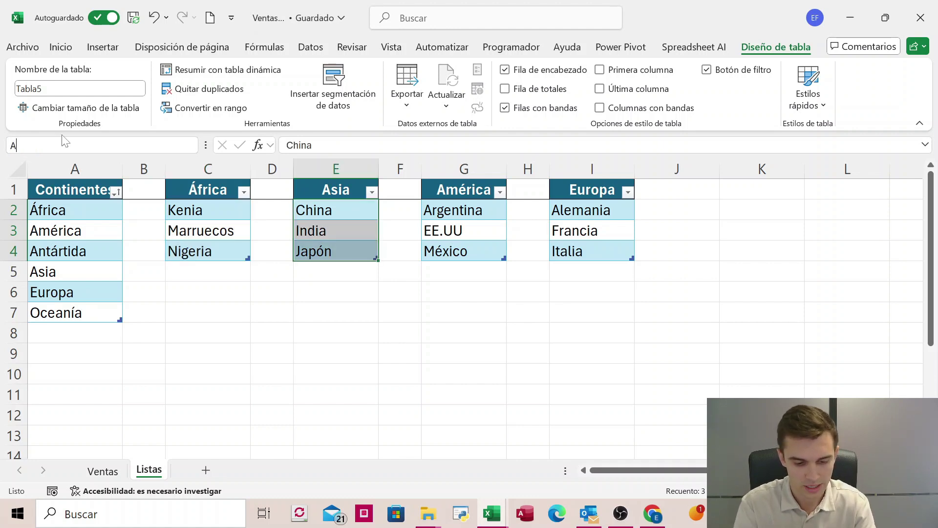
{"action": "type", "text": "sia"}
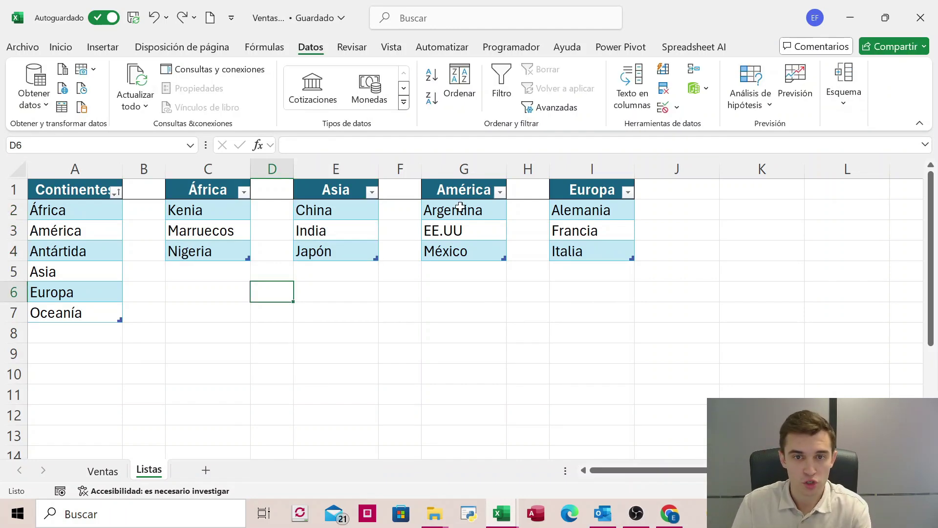
Give the country cells G2:G4 of the América table the range name América
{"action": "left_click", "coordinate": [457, 211]}
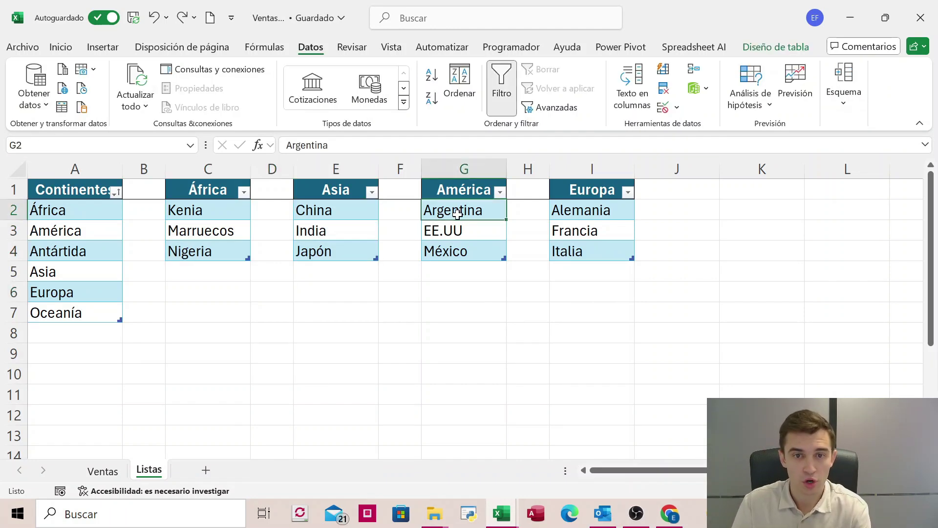
{"action": "key", "text": "ctrl+shift+Down"}
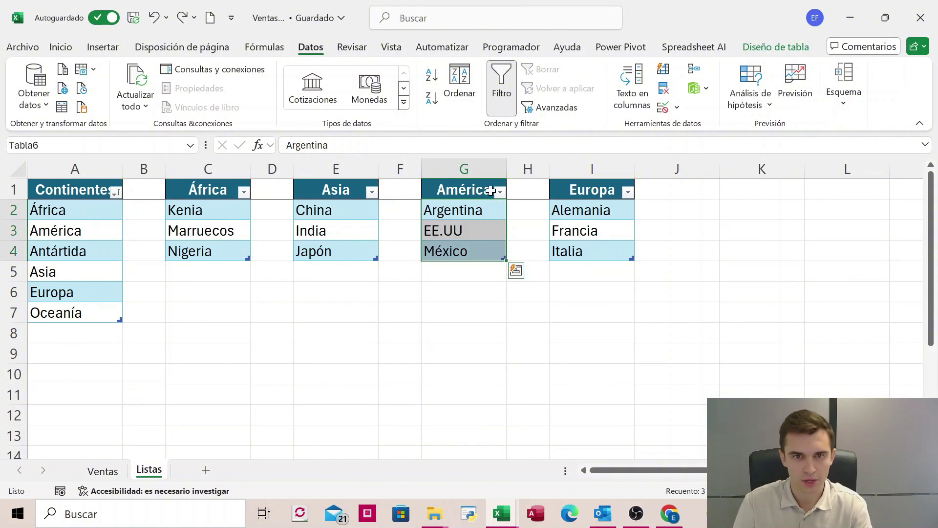
{"action": "left_click", "coordinate": [73, 145]}
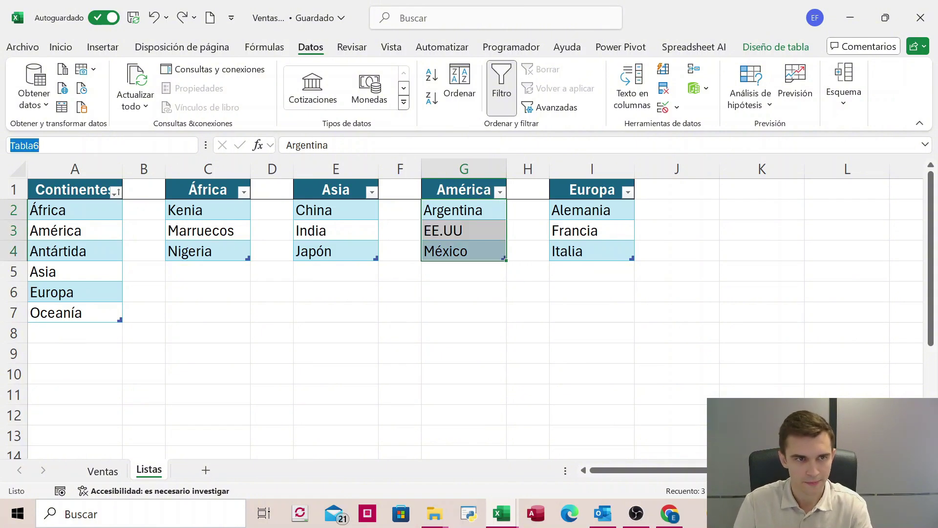
{"action": "type", "text": "Am"}
{"action": "key", "text": "Return"}
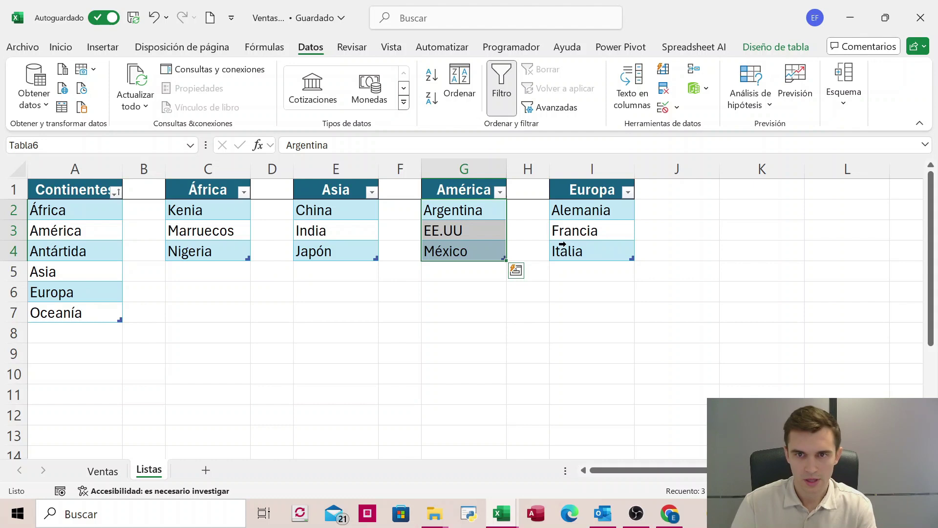
Give the country cells I2:I4 the range name Europa and check the list of names defined in the workbook
{"action": "left_click", "coordinate": [608, 211]}
{"action": "key", "text": "ctrl+shift+Down"}
{"action": "left_click", "coordinate": [73, 145]}
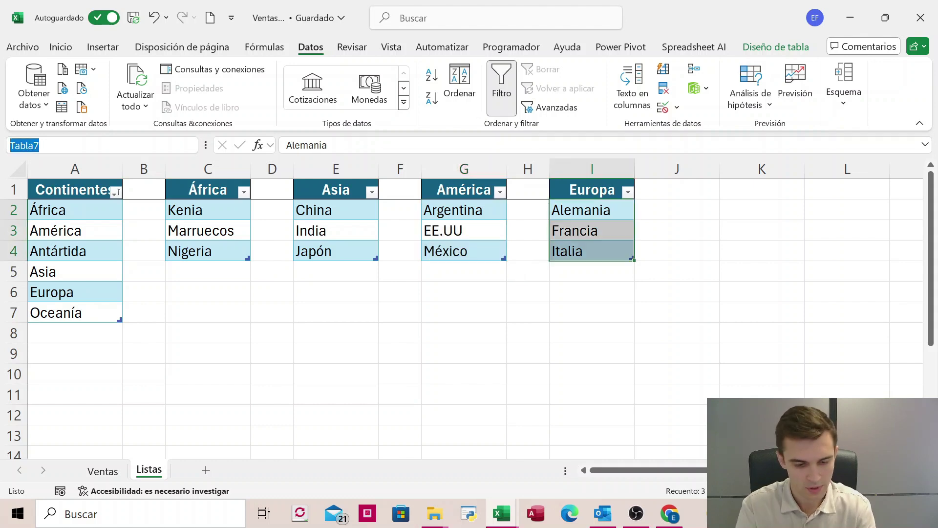
{"action": "type", "text": "Europa"}
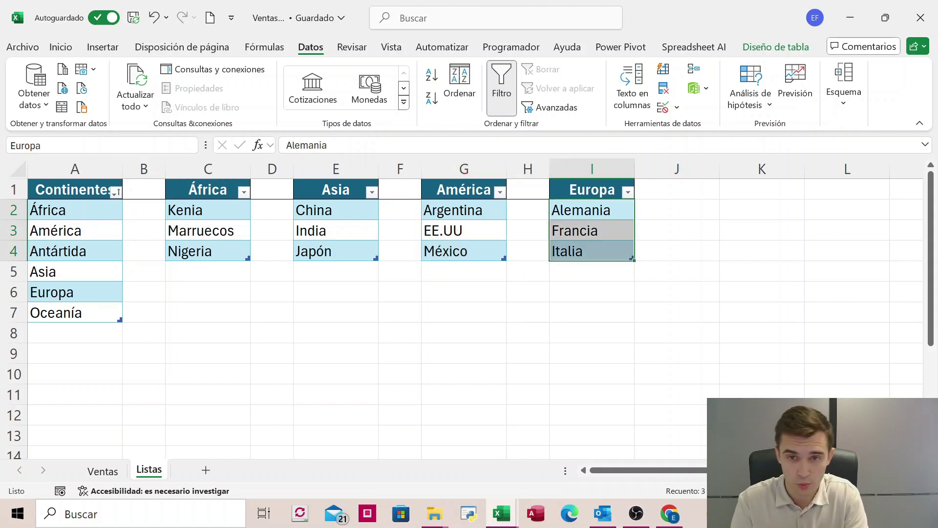
{"action": "key", "text": "Return"}
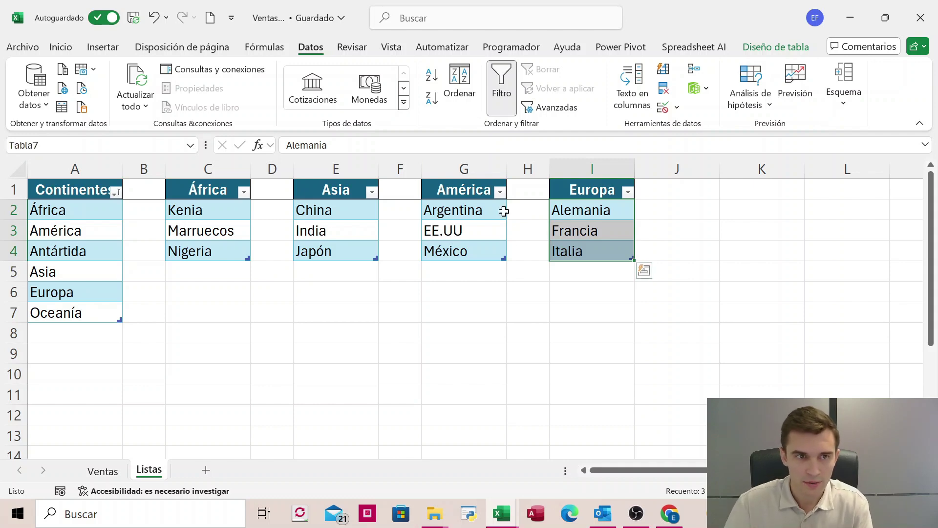
{"action": "left_click", "coordinate": [191, 146]}
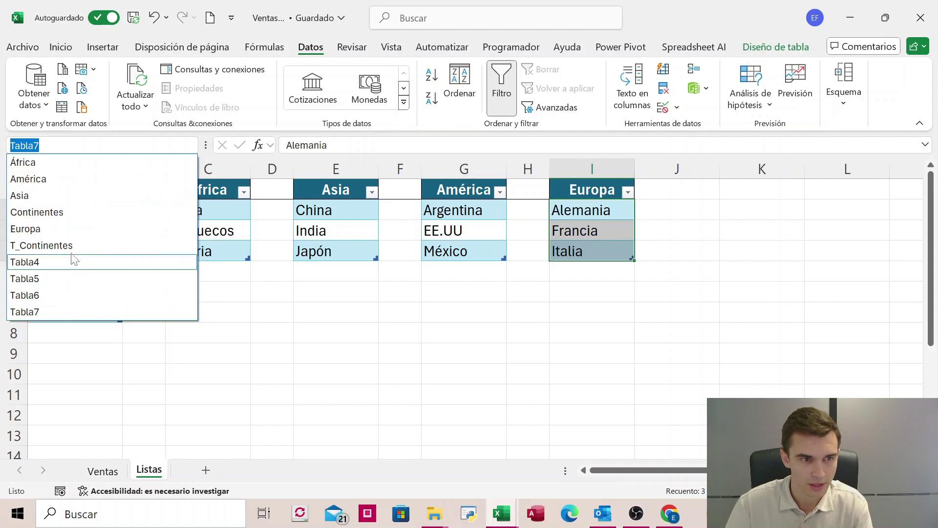
{"action": "key", "text": "Escape"}
Start a data validation rule for cell B22 on the Ventas sheet that allows a list (Lista)
{"action": "left_click", "coordinate": [100, 471]}
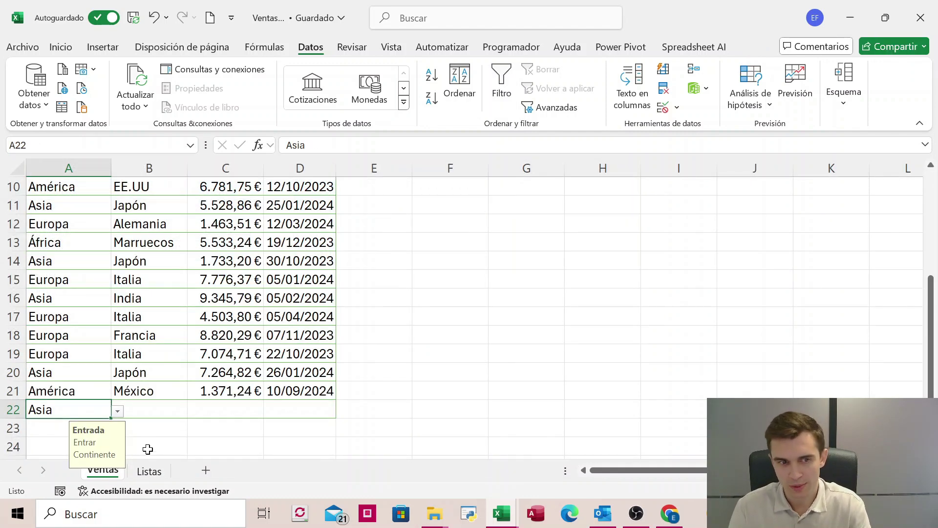
{"action": "left_click", "coordinate": [155, 412]}
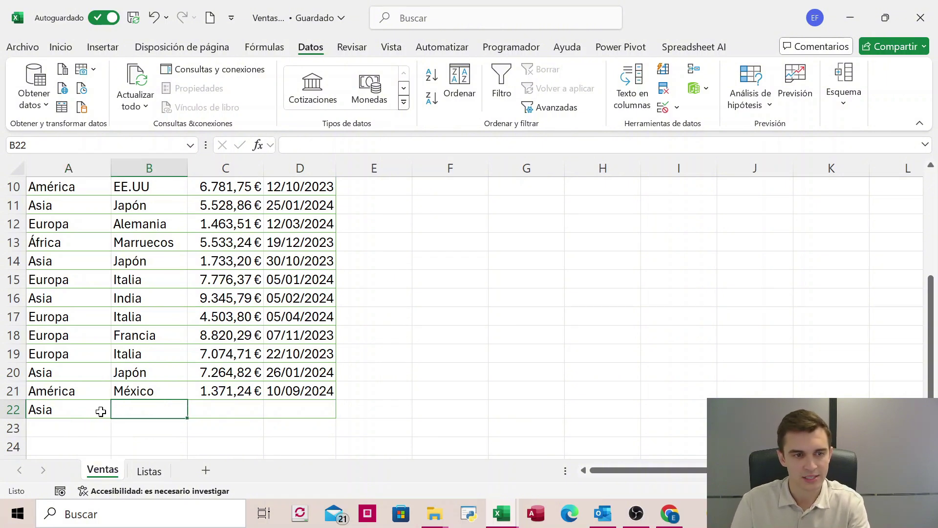
{"action": "left_click", "coordinate": [95, 412]}
{"action": "left_click", "coordinate": [162, 410]}
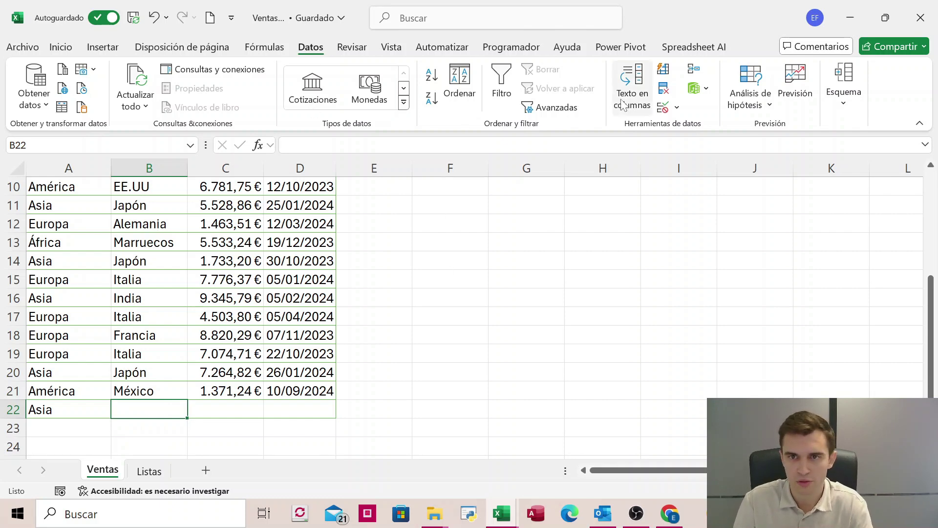
{"action": "left_click", "coordinate": [665, 108]}
{"action": "left_click_drag", "start_coordinate": [536, 107], "coordinate": [496, 116]}
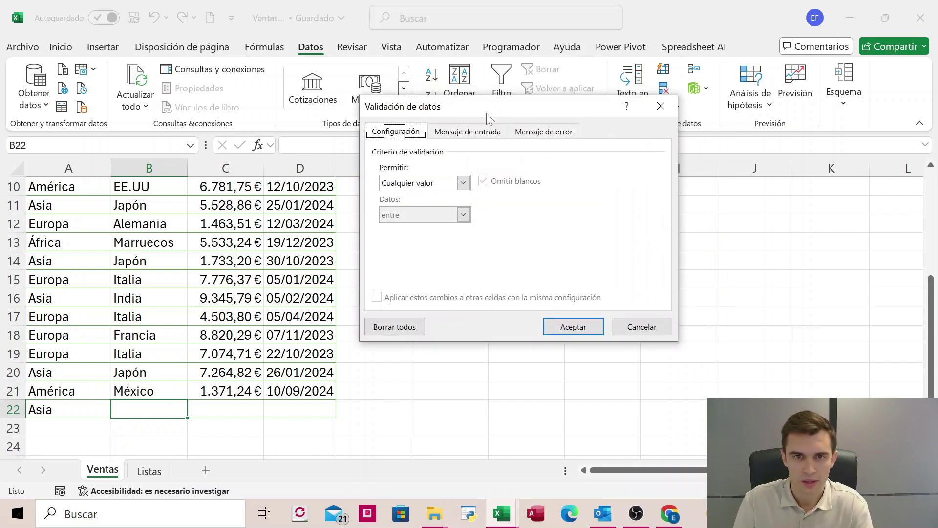
{"action": "left_click", "coordinate": [450, 185]}
{"action": "left_click", "coordinate": [391, 227]}
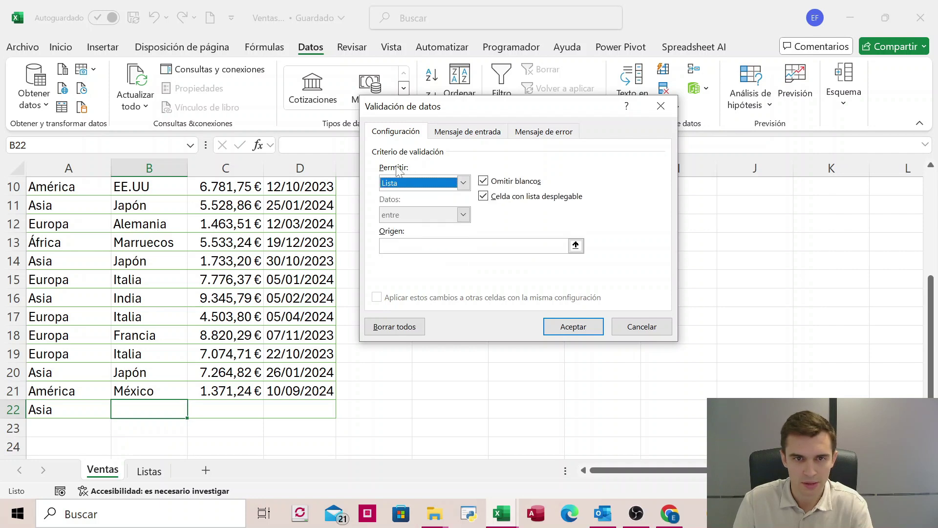
Set the validation source of cell B22 to =indirecto($A$22) and apply the rule
{"action": "left_click", "coordinate": [411, 246]}
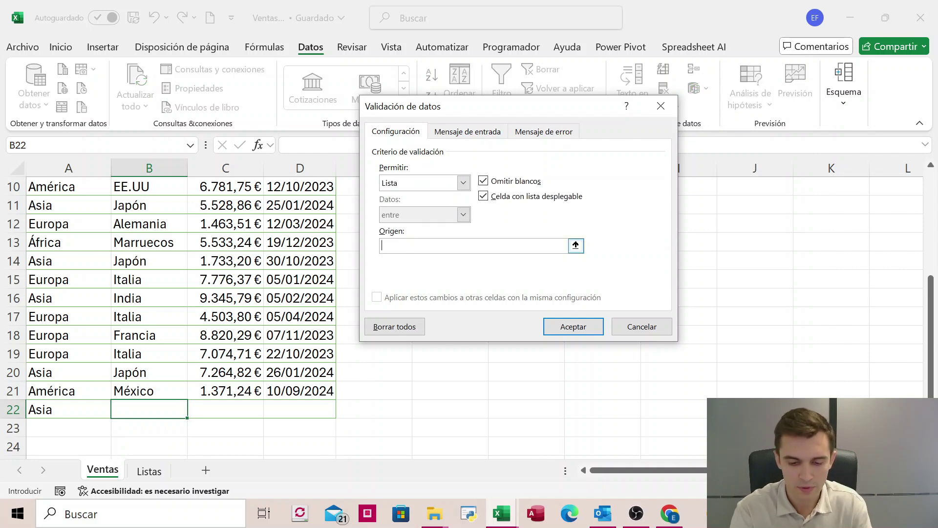
{"action": "type", "text": "=i"}
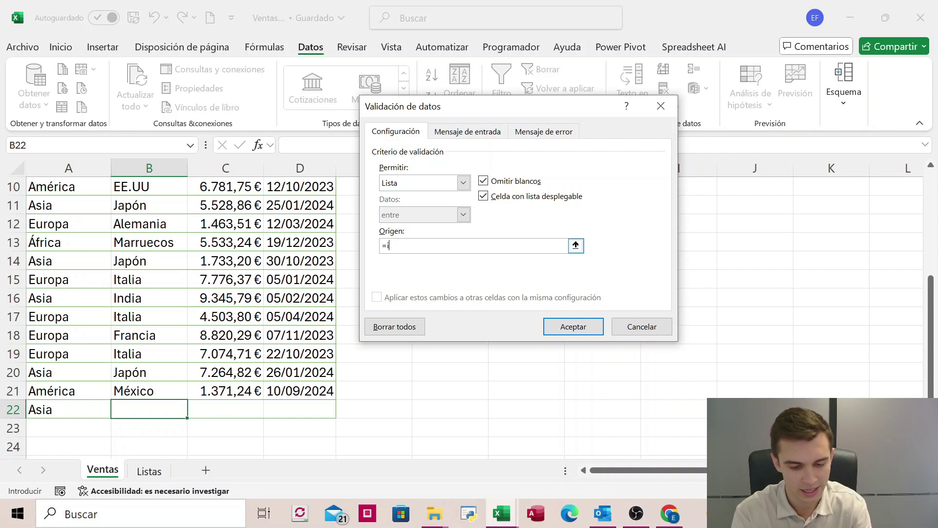
{"action": "type", "text": "ndirecto("}
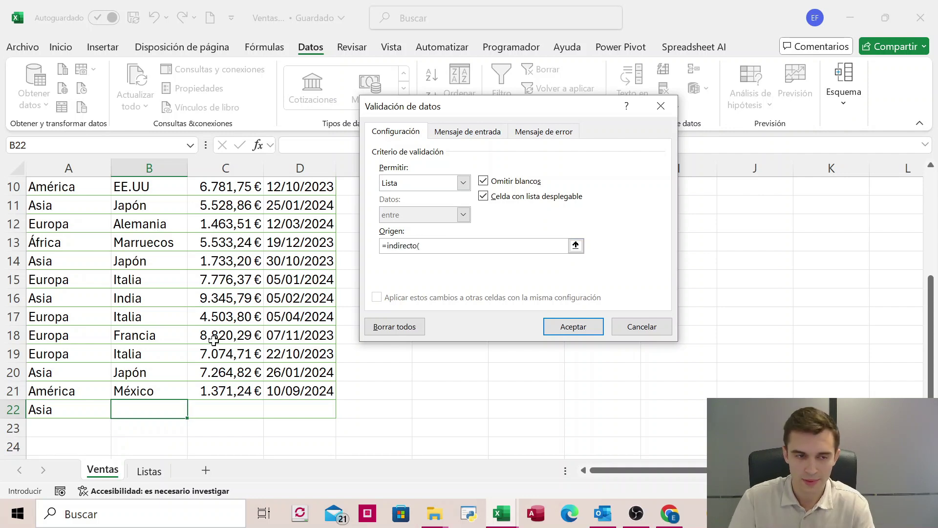
{"action": "left_click", "coordinate": [95, 415]}
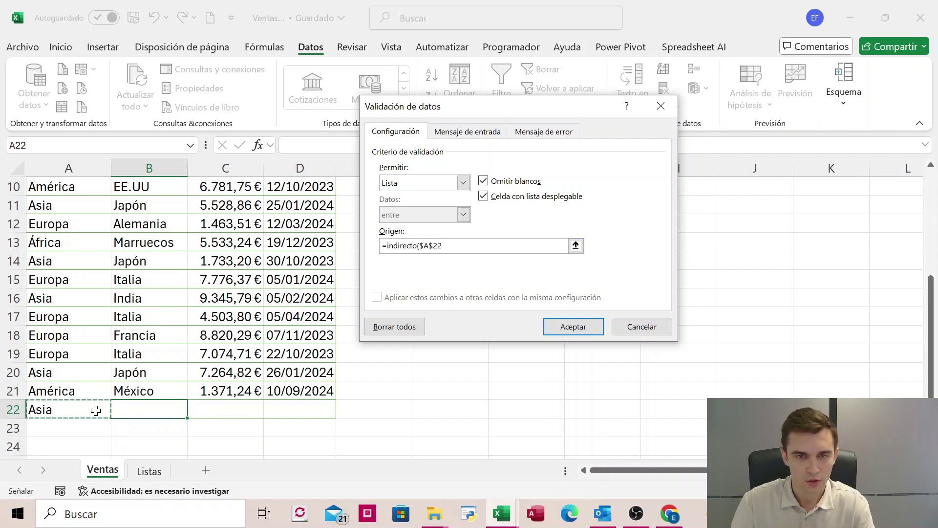
{"action": "type", "text": ")"}
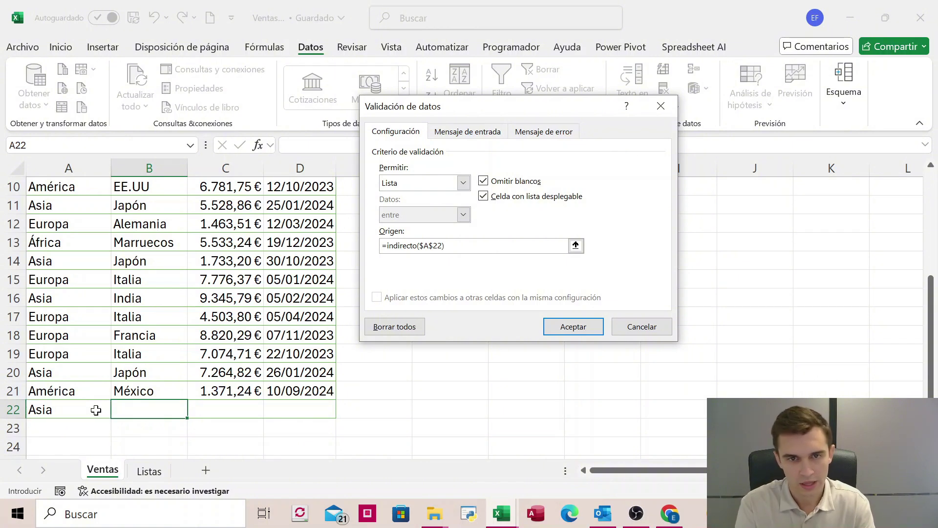
{"action": "key", "text": "Return"}
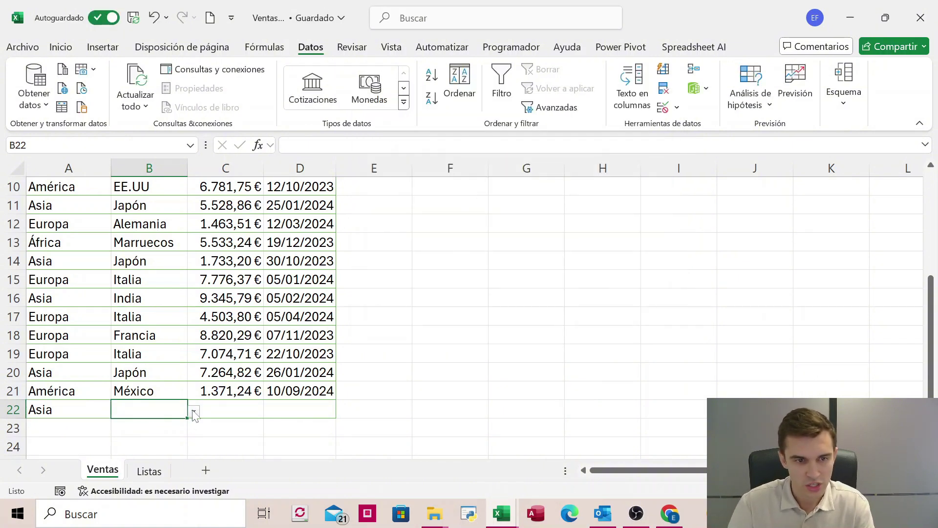
Check which countries the drop-down in cell B22 offers for the continent Asia
{"action": "left_click", "coordinate": [195, 413]}
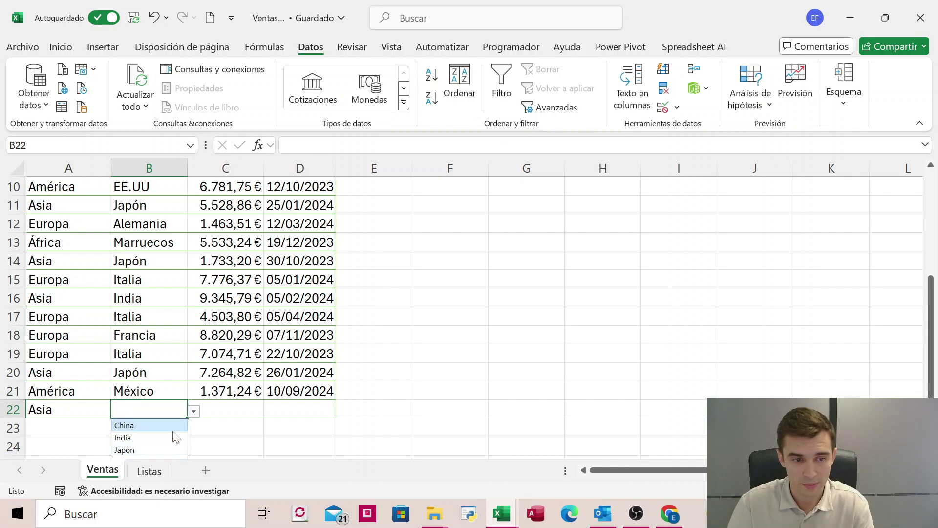
{"action": "left_click", "coordinate": [198, 427]}
{"action": "scroll", "coordinate": [193, 338], "scroll_direction": "down", "scroll_amount": 2}
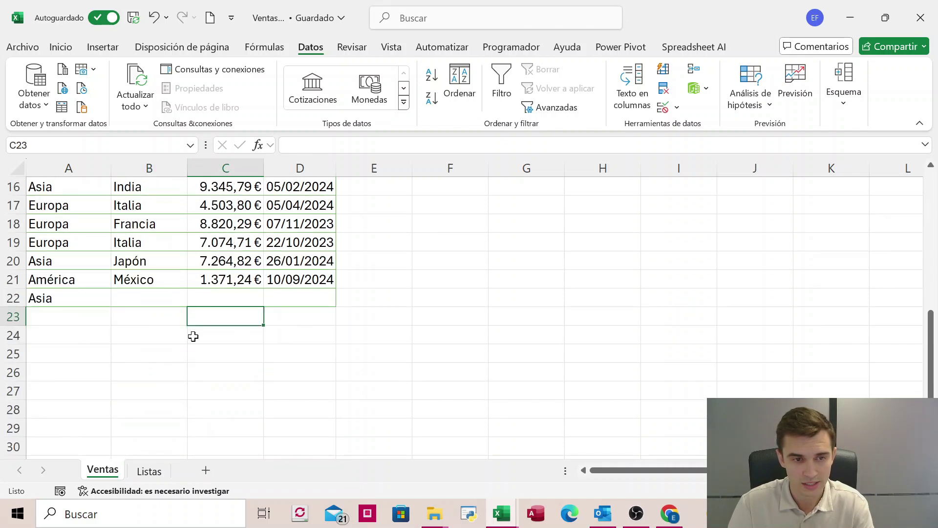
{"action": "left_click", "coordinate": [168, 296]}
{"action": "left_click", "coordinate": [193, 299]}
Set the continent in cell A22 to América and check the country options offered in B22
{"action": "left_click", "coordinate": [100, 298]}
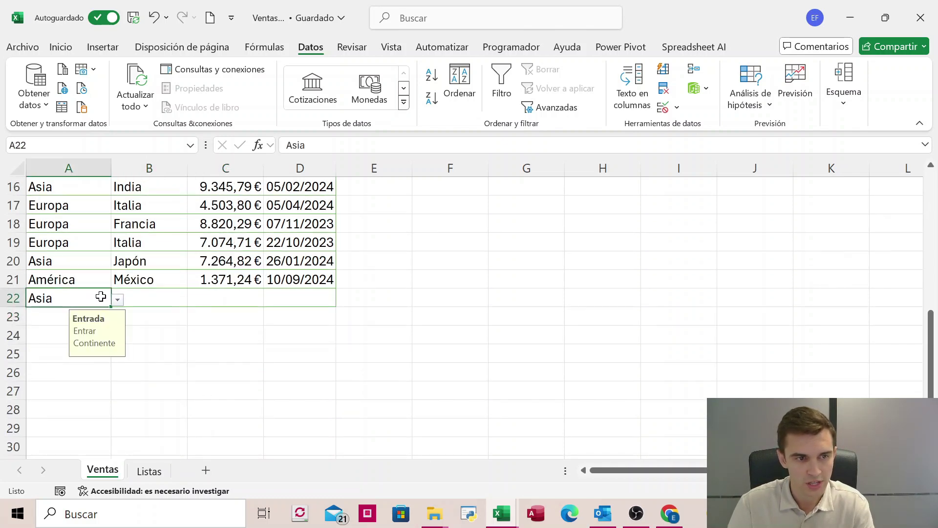
{"action": "left_click", "coordinate": [118, 301]}
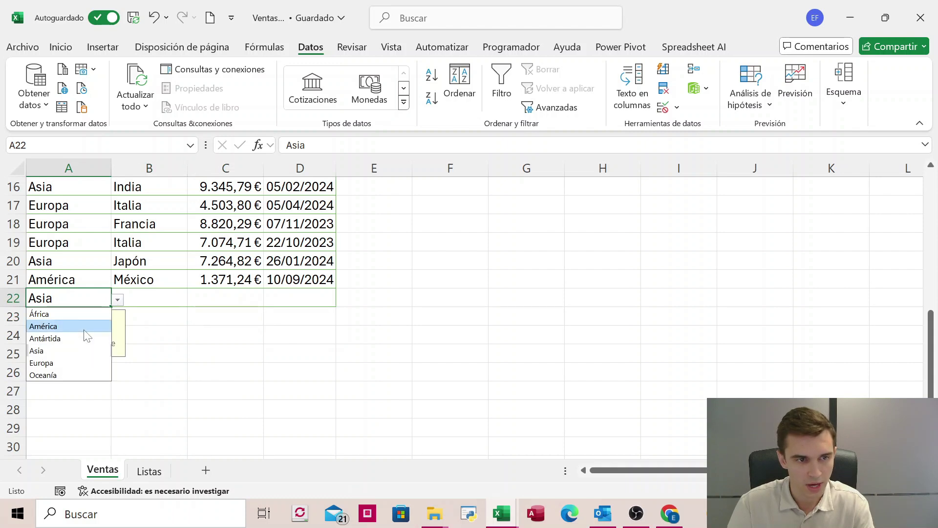
{"action": "left_click", "coordinate": [86, 325]}
{"action": "left_click", "coordinate": [176, 299]}
{"action": "left_click", "coordinate": [195, 300]}
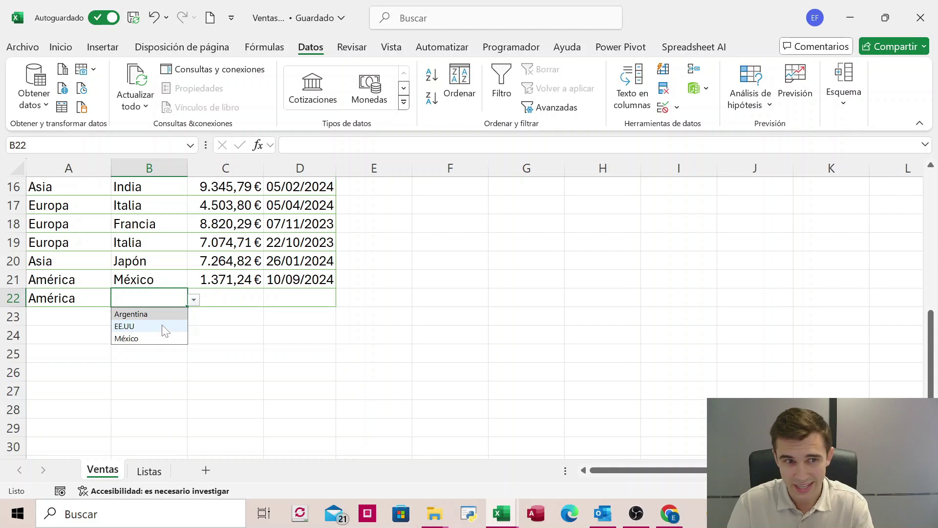
Set the continent in cell A22 to Antártida, select country cell B22, and show the source tables on the Listas sheet
{"action": "left_click", "coordinate": [108, 299]}
{"action": "left_click", "coordinate": [118, 300]}
{"action": "left_click", "coordinate": [88, 336]}
{"action": "left_click", "coordinate": [173, 300]}
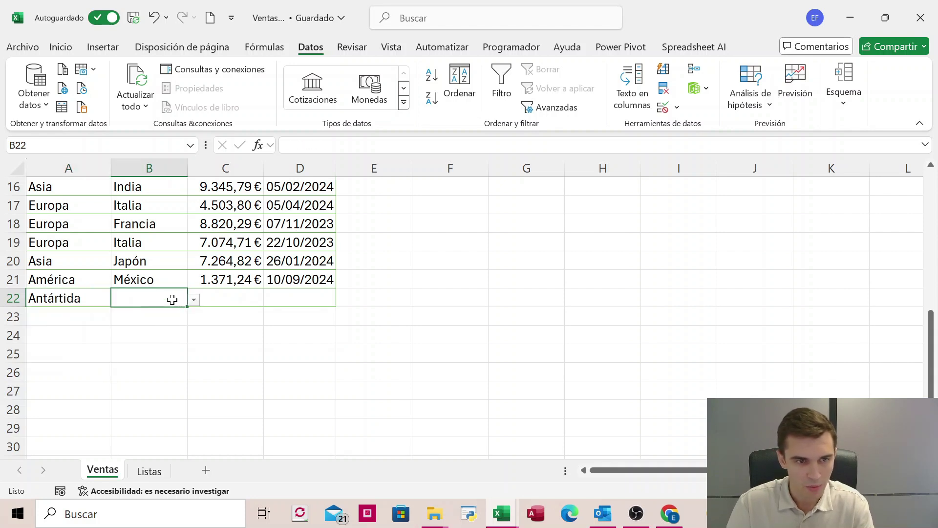
{"action": "left_click", "coordinate": [149, 471]}
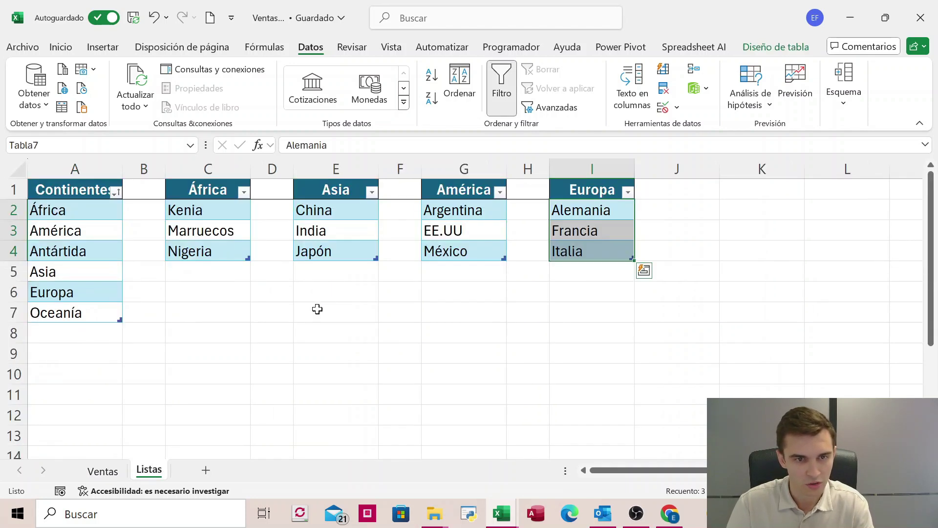